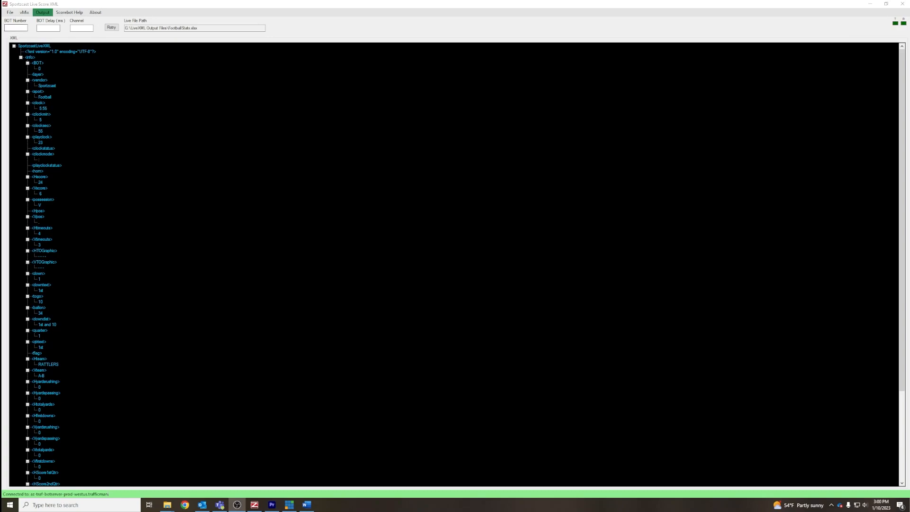
Step: Set the BOT number to 2271, select the live file path, and open the LiveXML Output Files folder on the Graphics drive
{"action": "left_click", "coordinate": [16, 28]}
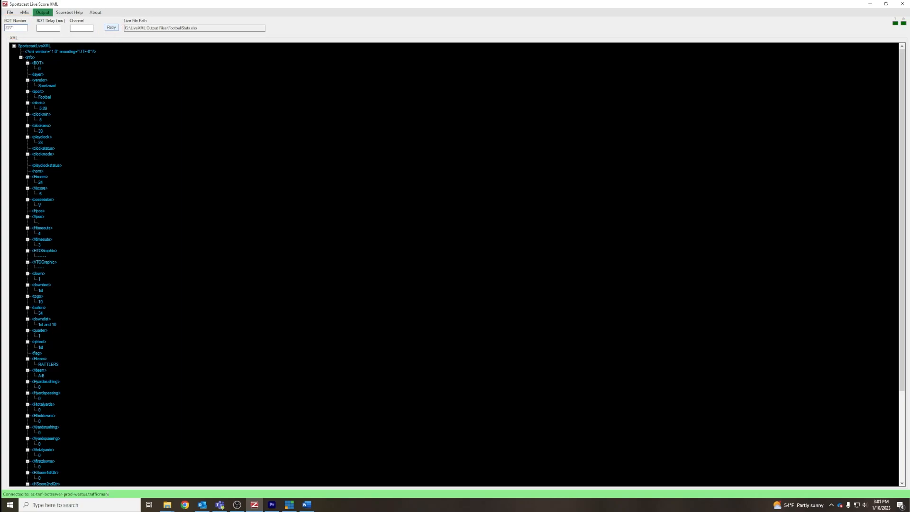
{"action": "left_click_drag", "start_coordinate": [198, 27], "coordinate": [125, 28]}
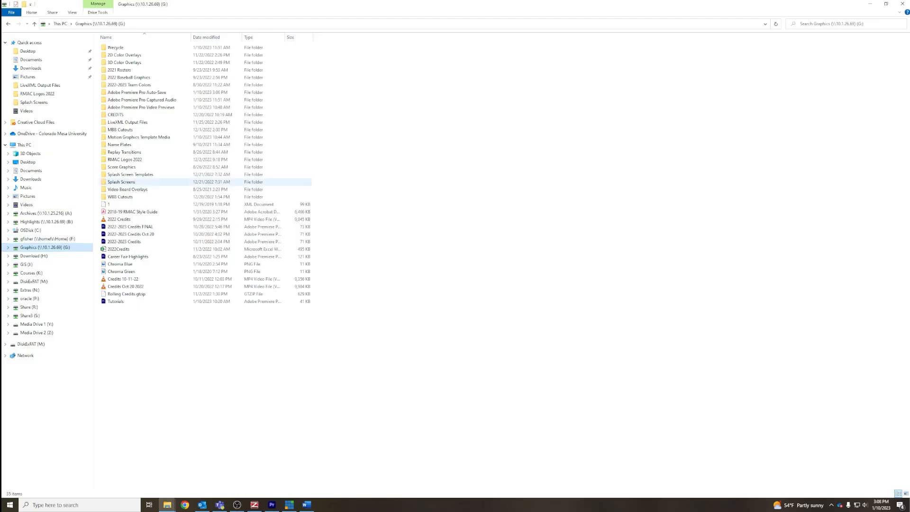
{"action": "double_click", "coordinate": [127, 122]}
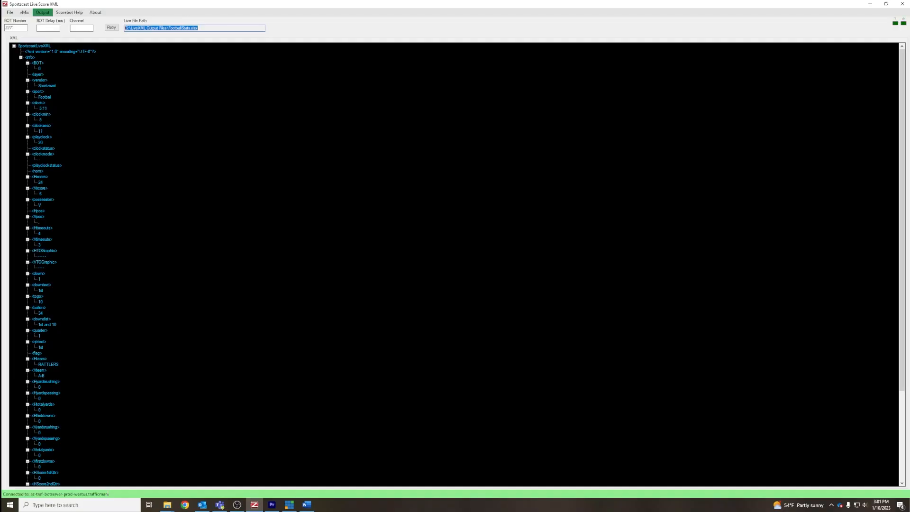
{"action": "left_click", "coordinate": [10, 13]}
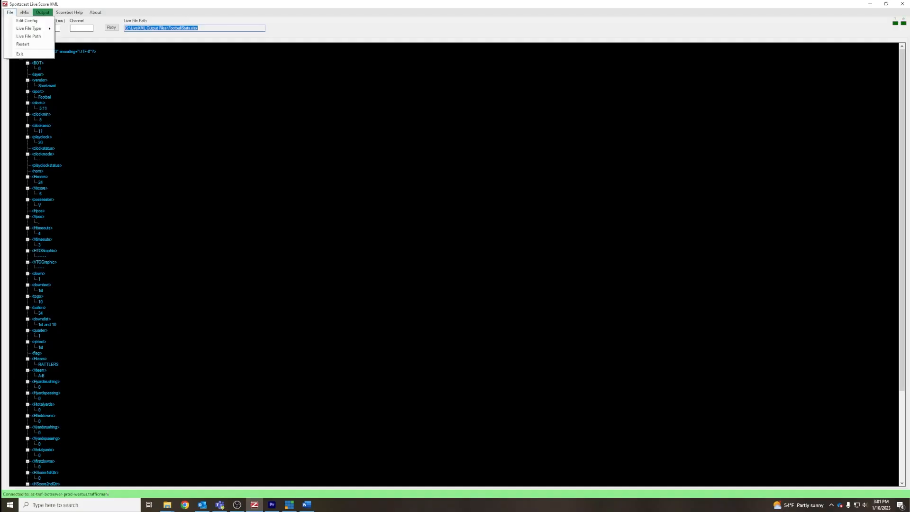
{"action": "mouse_move", "coordinate": [29, 28]}
{"action": "mouse_move", "coordinate": [42, 12]}
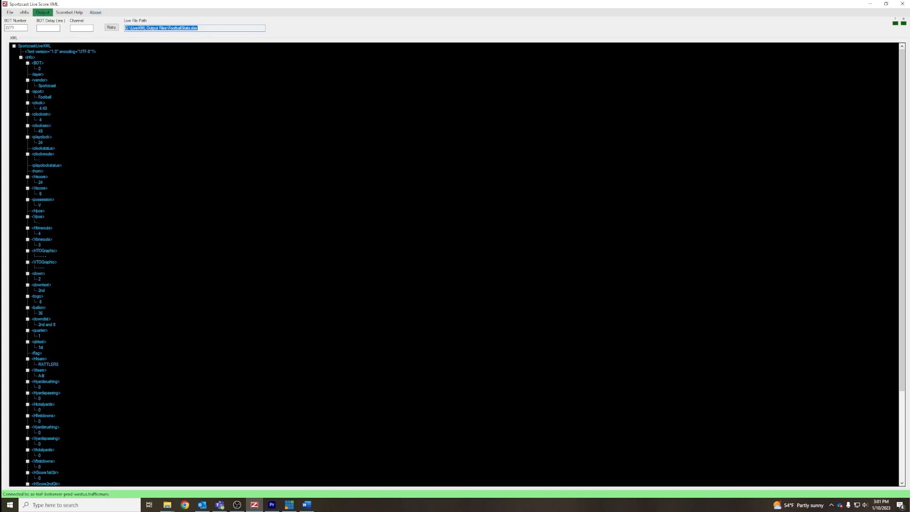
Step: Try entering a Botserver address beginning with 10.1.25 in the configuration settings
{"action": "left_click", "coordinate": [10, 12]}
{"action": "left_click", "coordinate": [10, 12]}
{"action": "left_click", "coordinate": [10, 12]}
{"action": "left_click", "coordinate": [21, 20]}
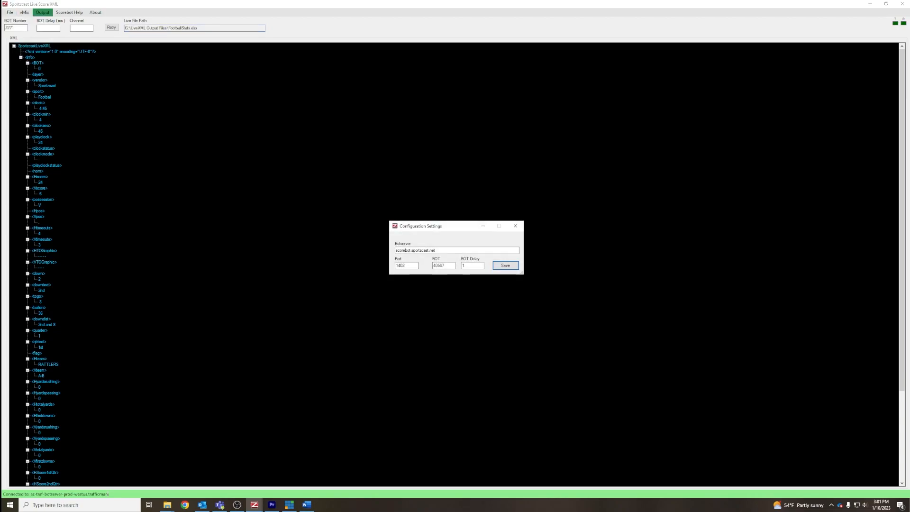
{"action": "key", "text": "Tab"}
{"action": "type", "text": "10.1.25"}
{"action": "left_click", "coordinate": [516, 226]}
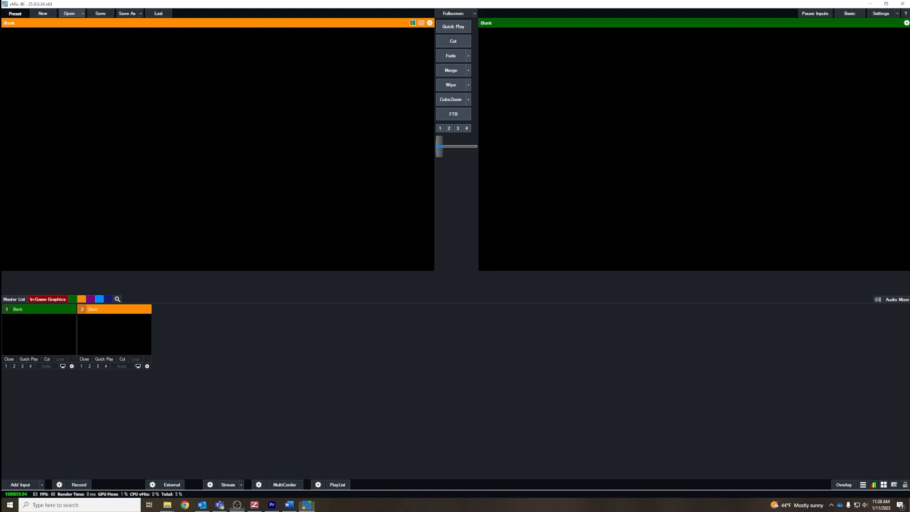
Step: Switch to vMix, open the Football.vmix preset and bring up its Data Sources Manager
{"action": "left_click", "coordinate": [70, 13]}
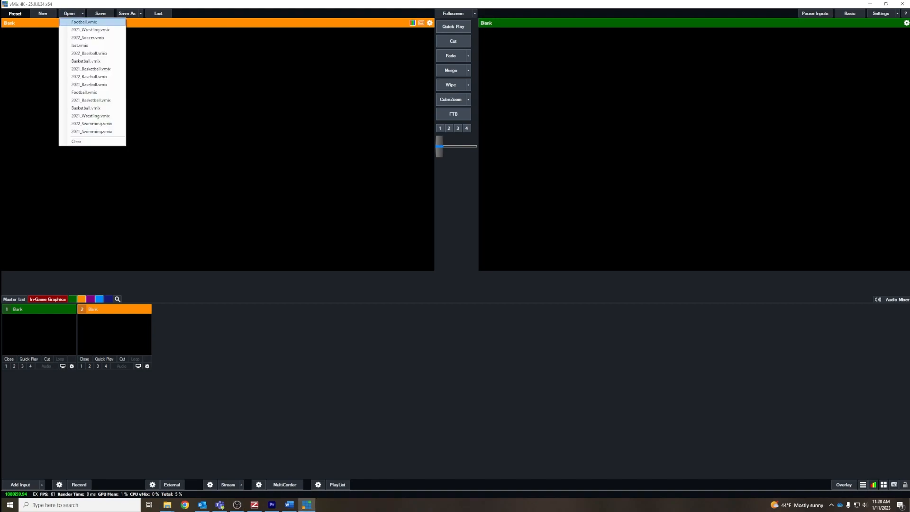
{"action": "left_click", "coordinate": [84, 23]}
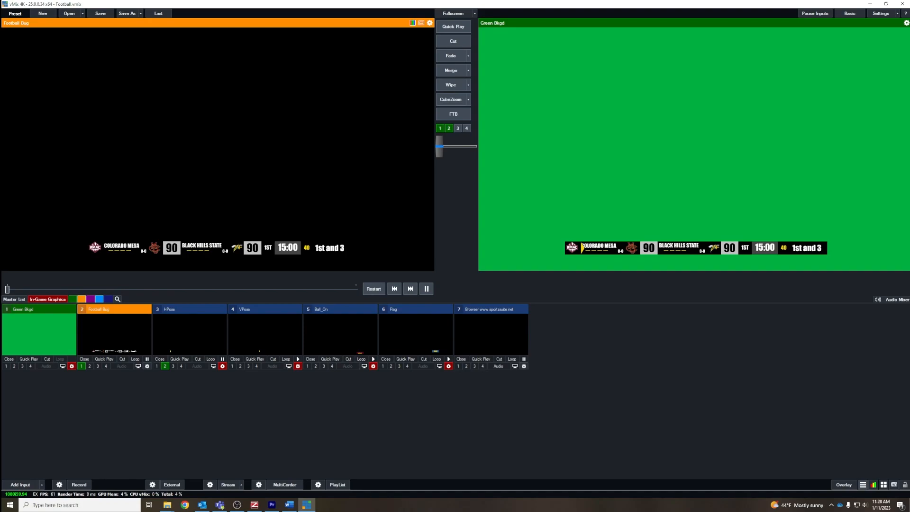
{"action": "left_click", "coordinate": [863, 485]}
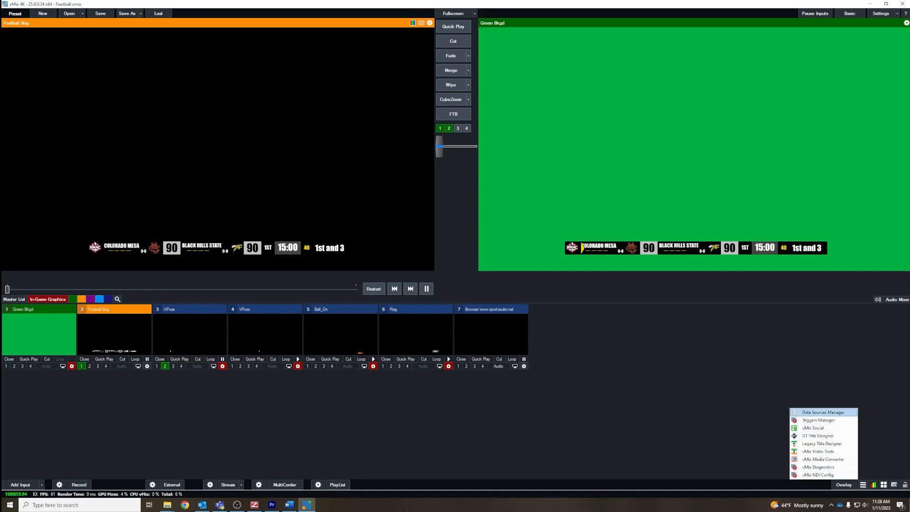
{"action": "left_click", "coordinate": [824, 412]}
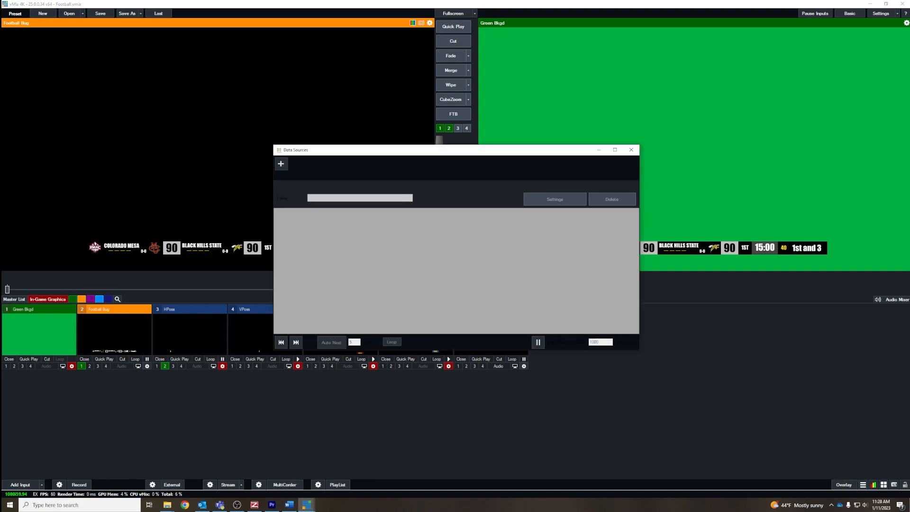
Step: Add a new Excel/CSV data source named Football Stats
{"action": "left_click", "coordinate": [281, 164]}
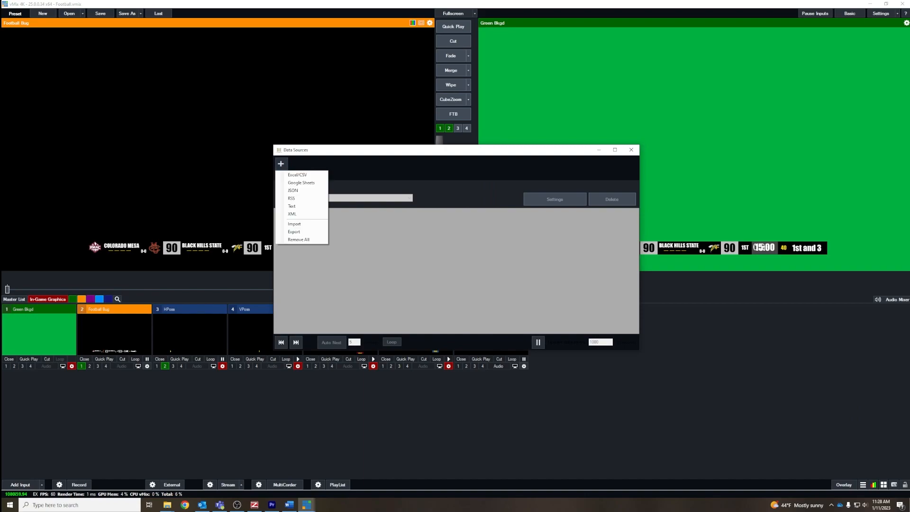
{"action": "left_click", "coordinate": [297, 175]}
{"action": "key", "text": "ctrl+a"}
{"action": "type", "text": "F"}
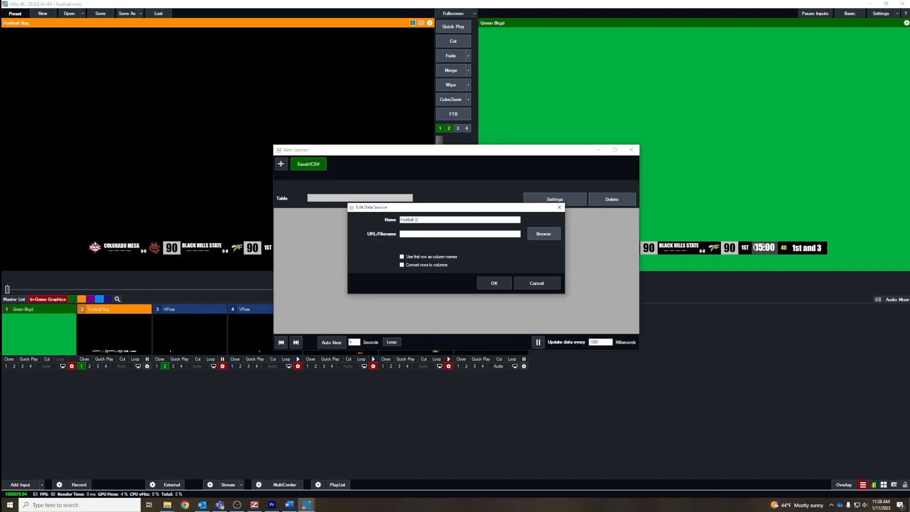
Step: Link the new data source to FootballStats.xlsx in the LiveXML Output Files folder, using the first row as column names
{"action": "left_click", "coordinate": [543, 234]}
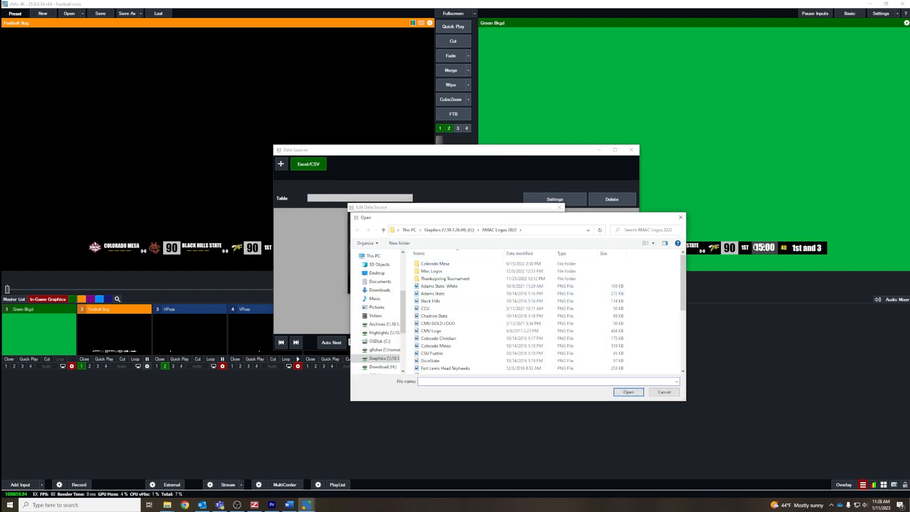
{"action": "left_click", "coordinate": [449, 230]}
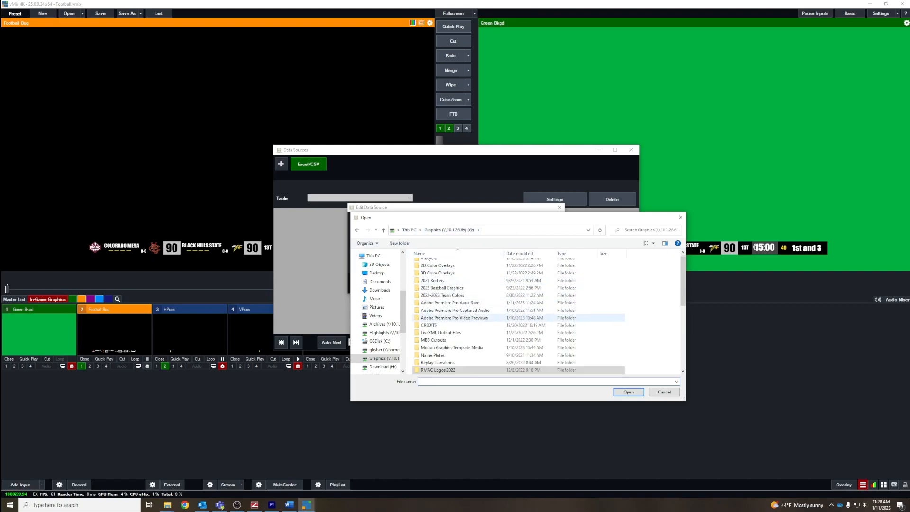
{"action": "scroll", "coordinate": [450, 341], "scroll_direction": "down", "scroll_amount": 1}
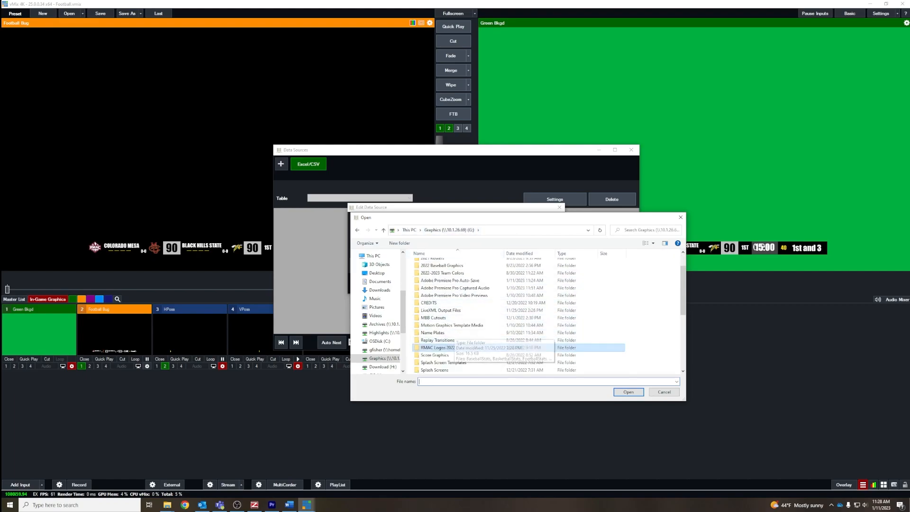
{"action": "double_click", "coordinate": [433, 310]}
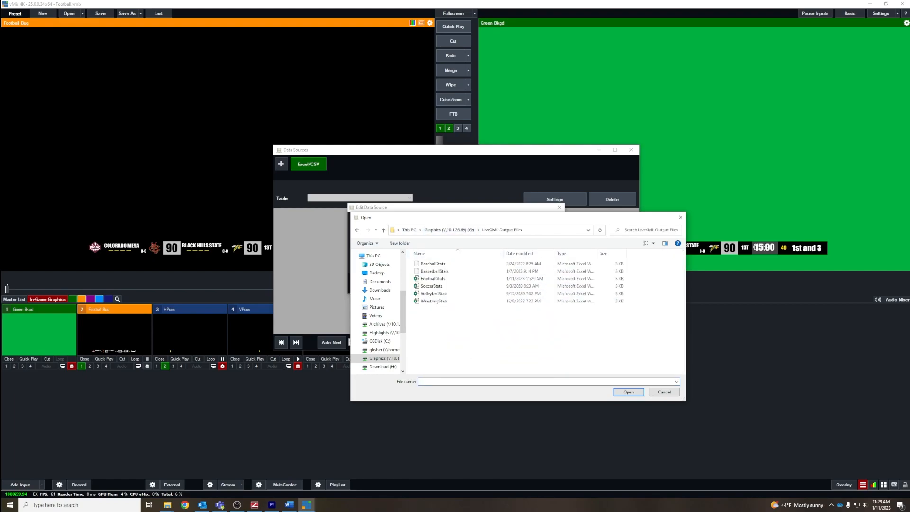
{"action": "double_click", "coordinate": [432, 279]}
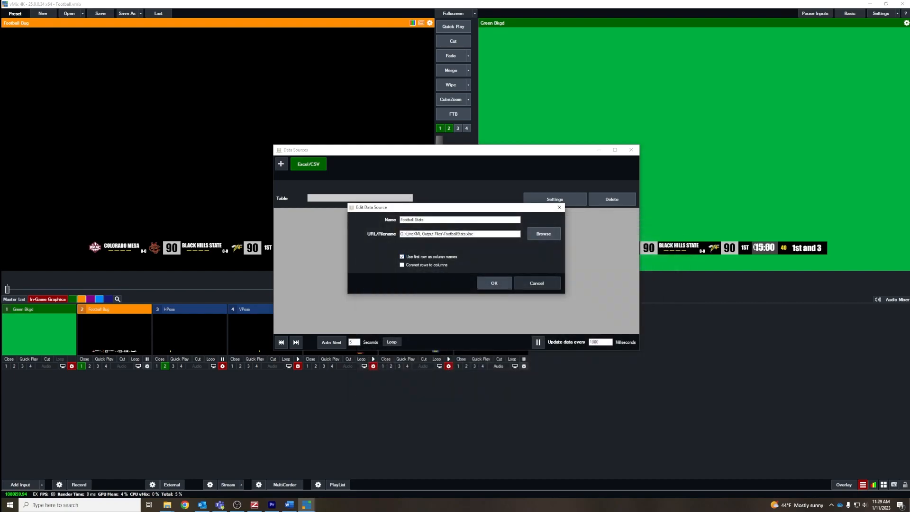
{"action": "left_click", "coordinate": [494, 283]}
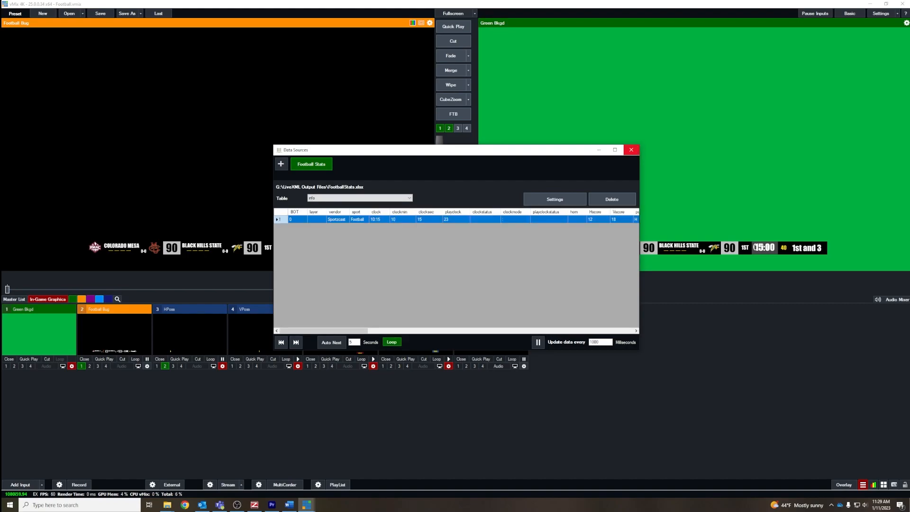
{"action": "left_click", "coordinate": [631, 150]}
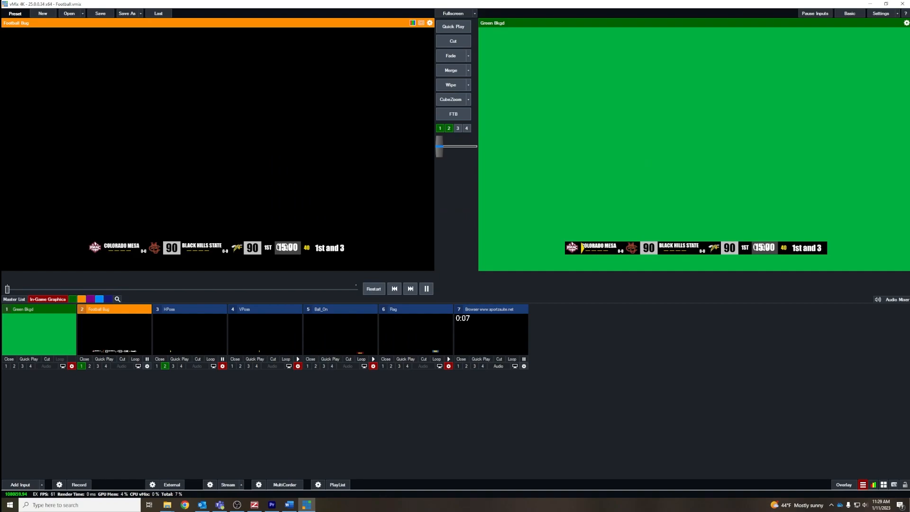
Step: In the Football Bug title, set the visitor name to REGIS UNIVERSITY and the visitor record to 3-2
{"action": "right_click", "coordinate": [111, 330]}
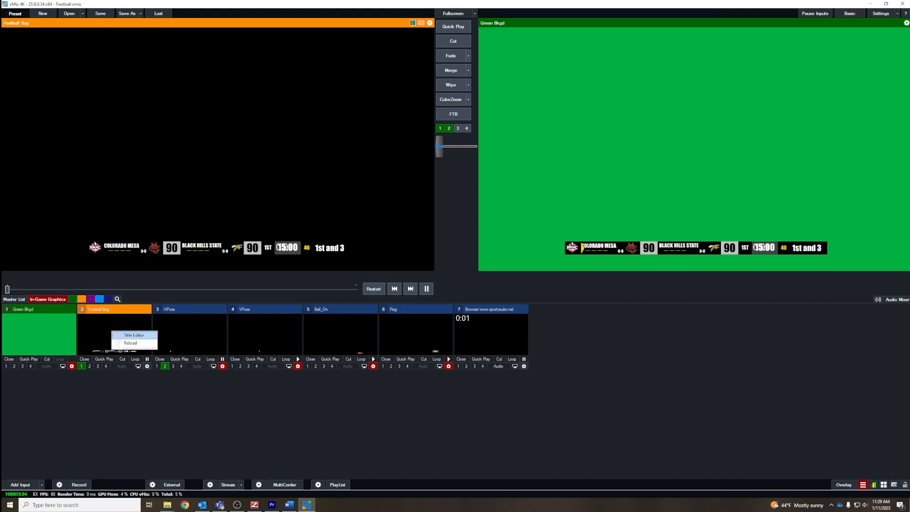
{"action": "left_click", "coordinate": [135, 335]}
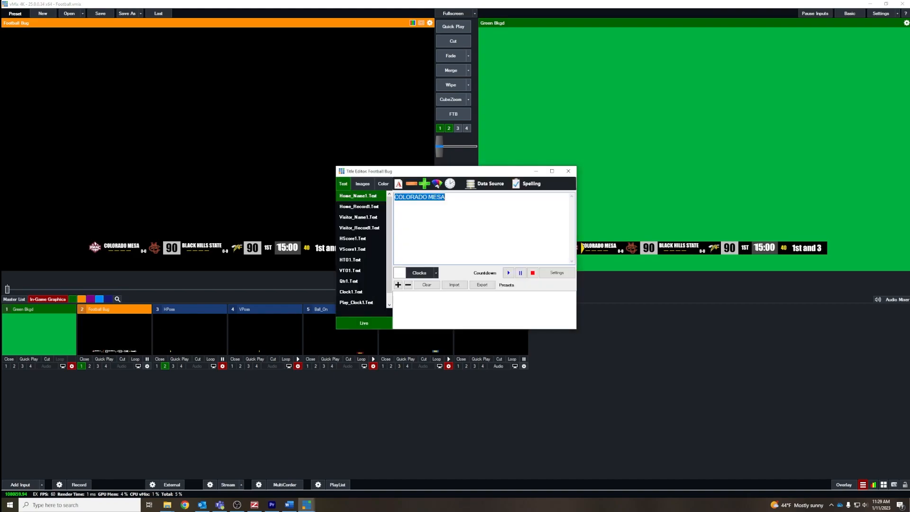
{"action": "left_click", "coordinate": [358, 217]}
{"action": "left_click_drag", "start_coordinate": [452, 198], "coordinate": [391, 198]}
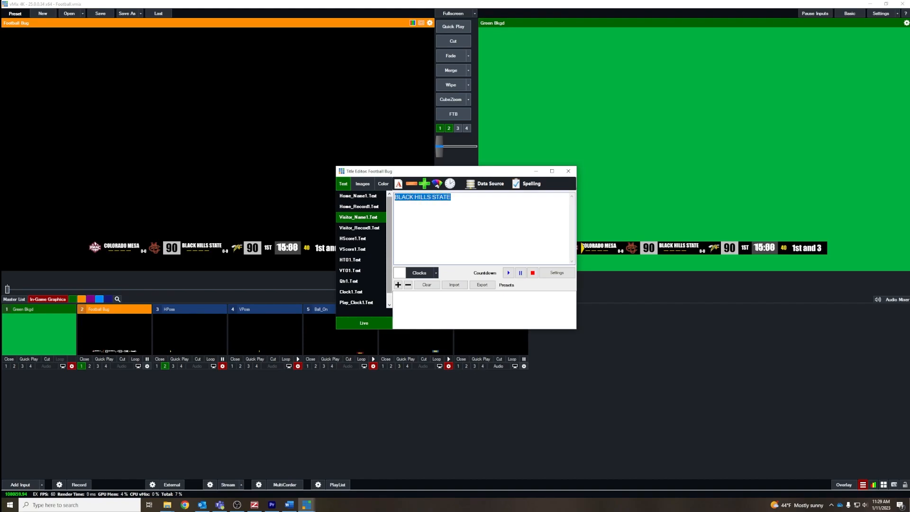
{"action": "type", "text": "REGI"}
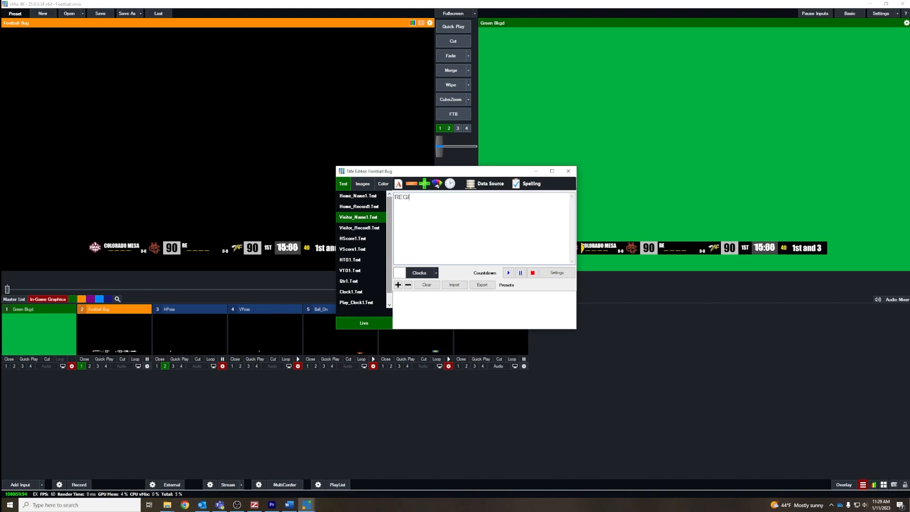
{"action": "type", "text": "S UNIVERSITY"}
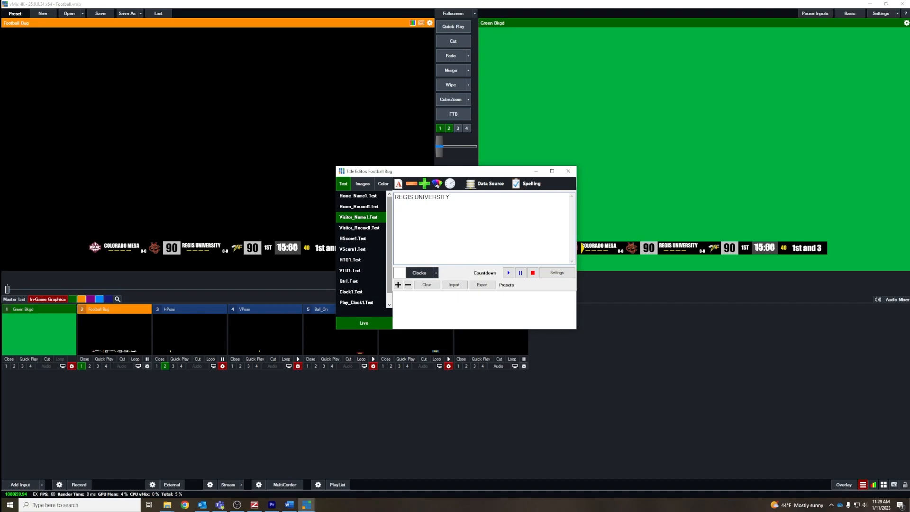
{"action": "key", "text": "Tab"}
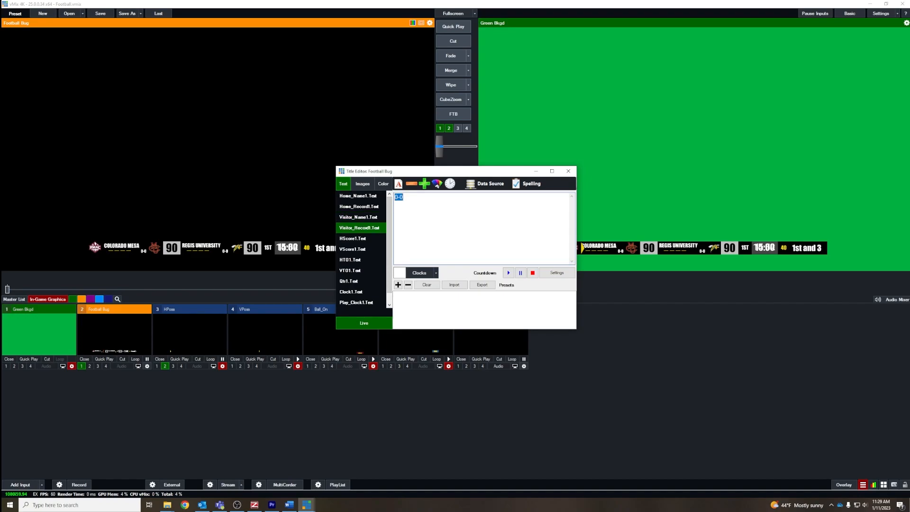
{"action": "type", "text": "3-2"}
Step: Link the HScore1.Text field to the Hscore column of the Football Stats data source
{"action": "left_click", "coordinate": [360, 238]}
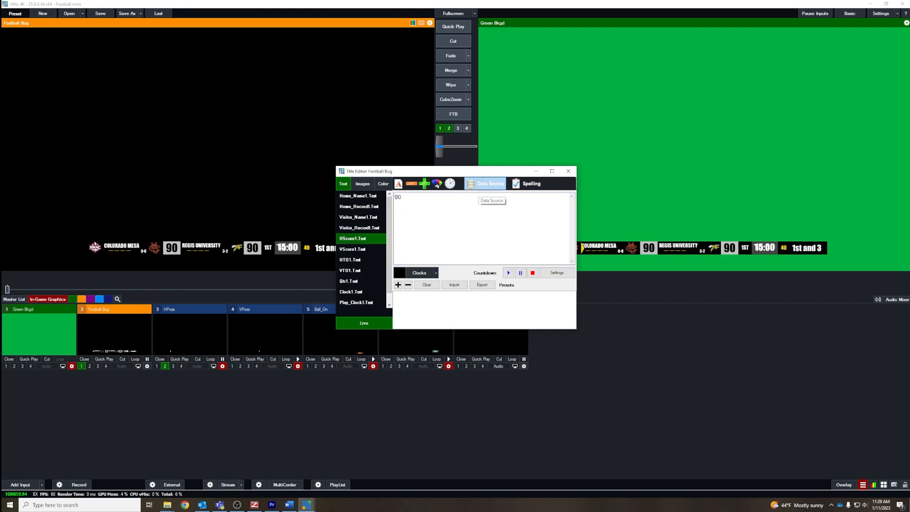
{"action": "left_click", "coordinate": [485, 185]}
{"action": "left_click", "coordinate": [447, 198]}
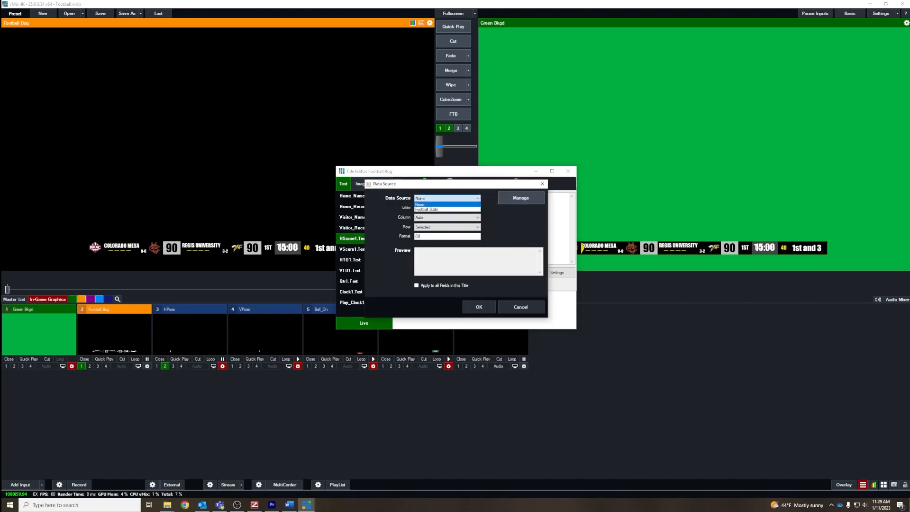
{"action": "left_click", "coordinate": [427, 209]}
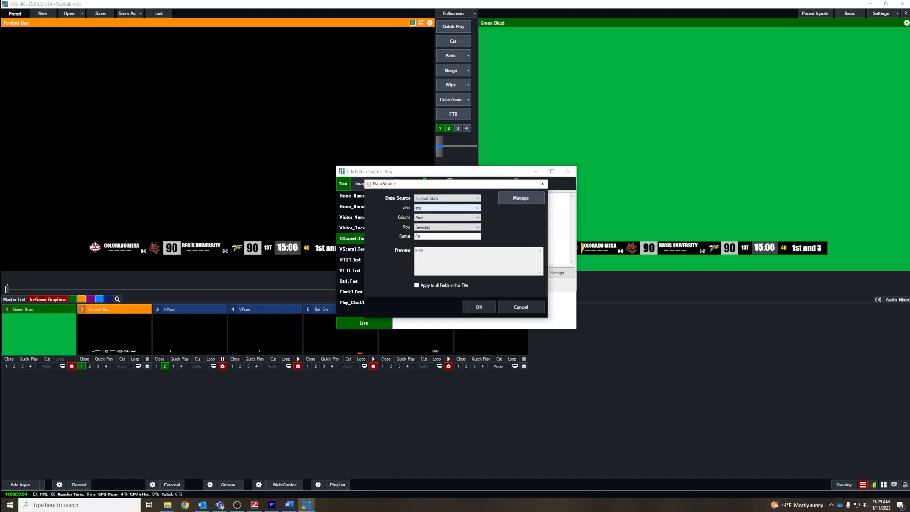
{"action": "left_click", "coordinate": [447, 217]}
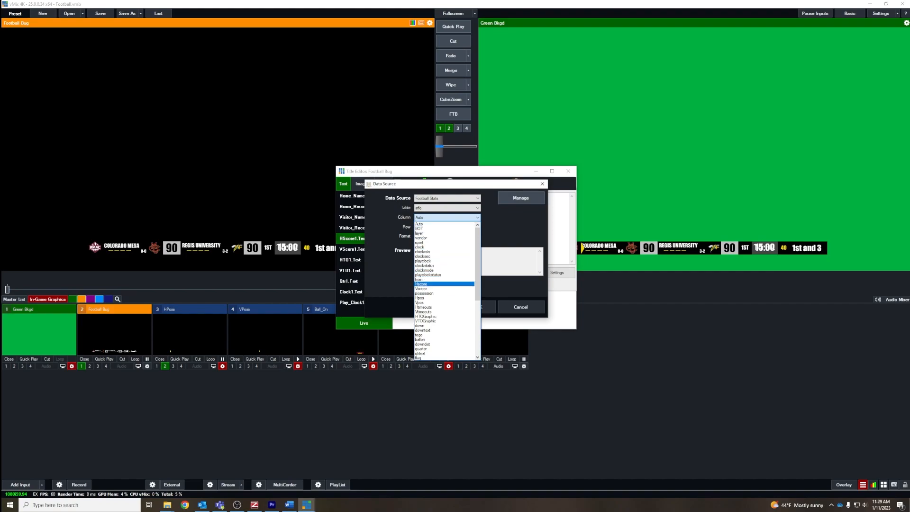
{"action": "left_click", "coordinate": [422, 284]}
{"action": "left_click", "coordinate": [478, 307]}
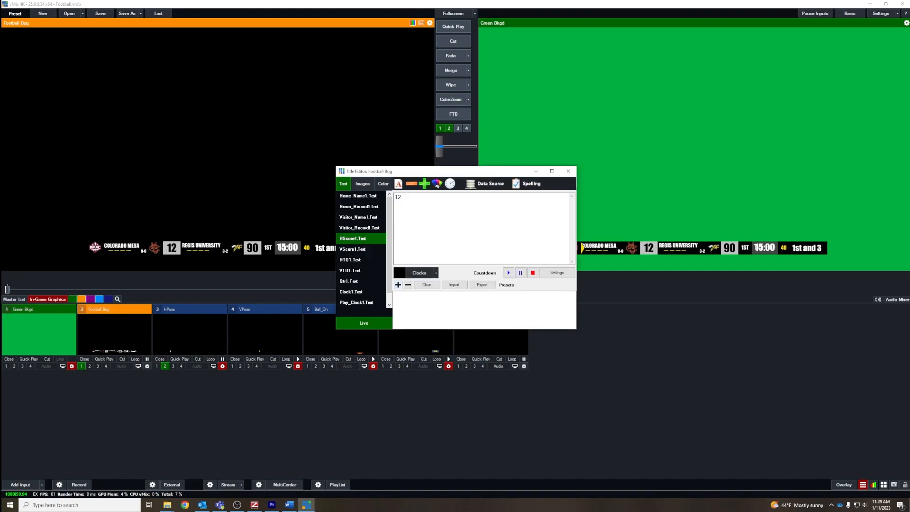
Step: Link the Qtr1.Text field to the qtrtext column of the Football Stats data source
{"action": "left_click", "coordinate": [348, 281]}
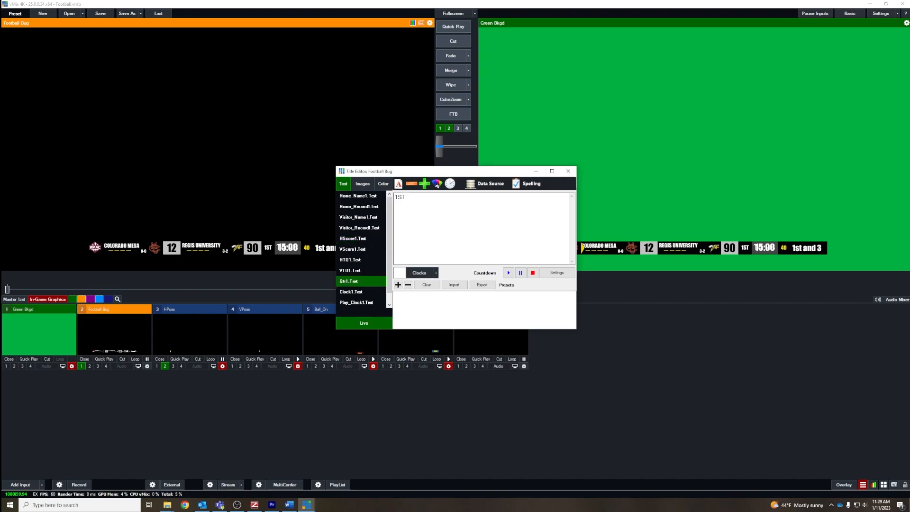
{"action": "left_click", "coordinate": [488, 184]}
{"action": "left_click", "coordinate": [447, 198]}
{"action": "left_click", "coordinate": [438, 209]}
{"action": "left_click", "coordinate": [447, 217]}
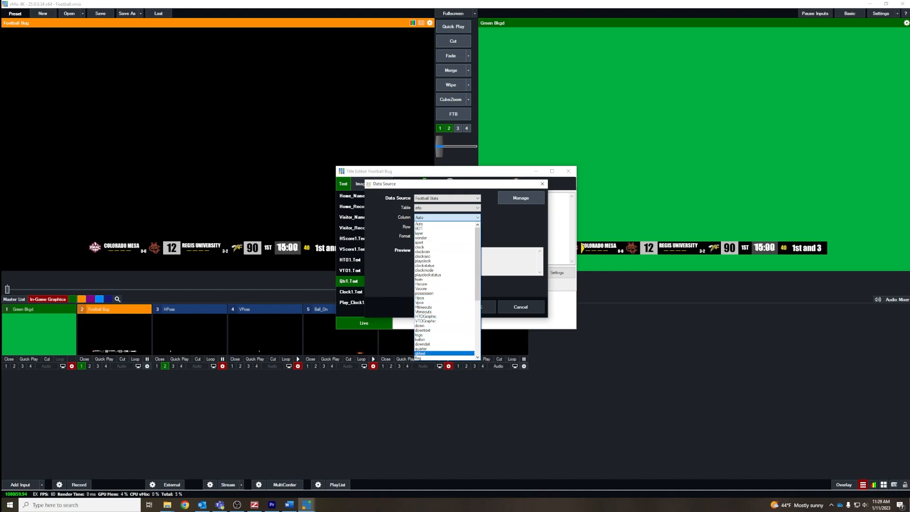
{"action": "left_click", "coordinate": [420, 354]}
{"action": "left_click", "coordinate": [479, 307]}
Step: Link the HTO1.Text field to the HTOGraphic column of the Football Stats data source
{"action": "left_click", "coordinate": [351, 260]}
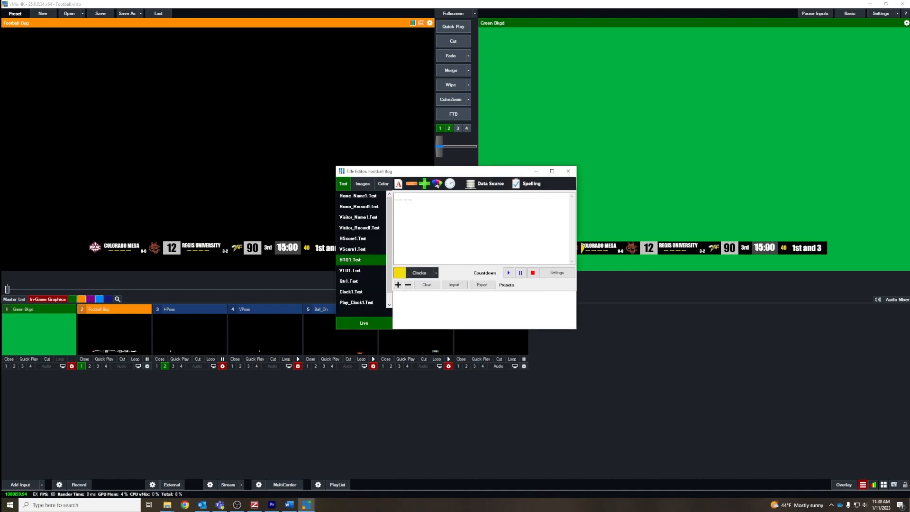
{"action": "left_click", "coordinate": [486, 184]}
{"action": "left_click", "coordinate": [447, 198]}
{"action": "left_click", "coordinate": [427, 209]}
{"action": "left_click", "coordinate": [447, 217]}
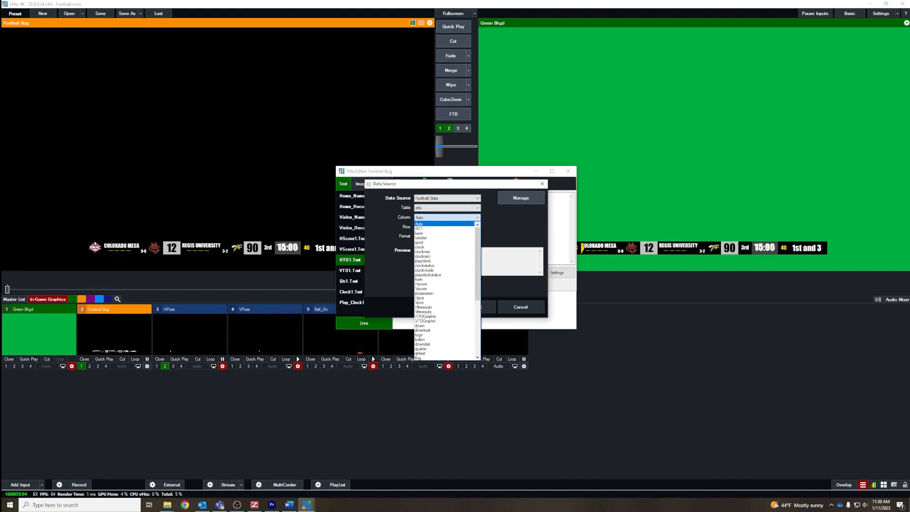
{"action": "left_click", "coordinate": [426, 316]}
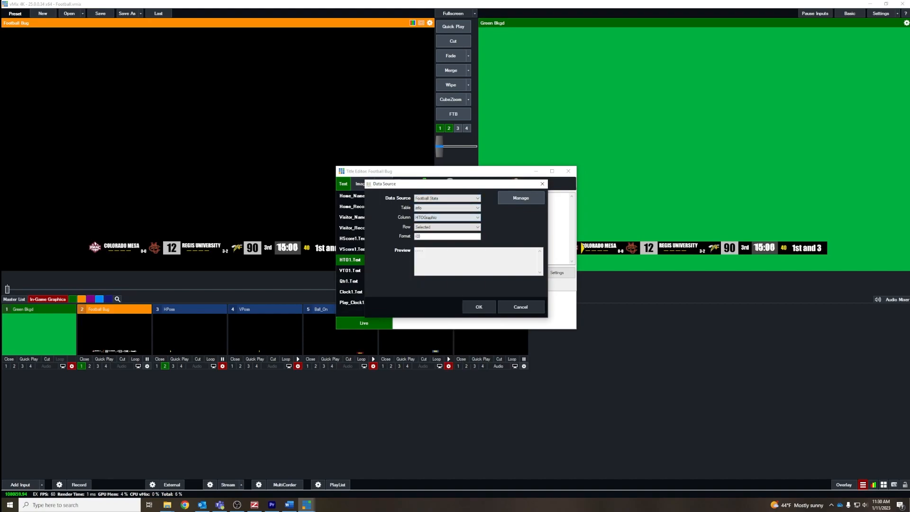
{"action": "left_click", "coordinate": [478, 307]}
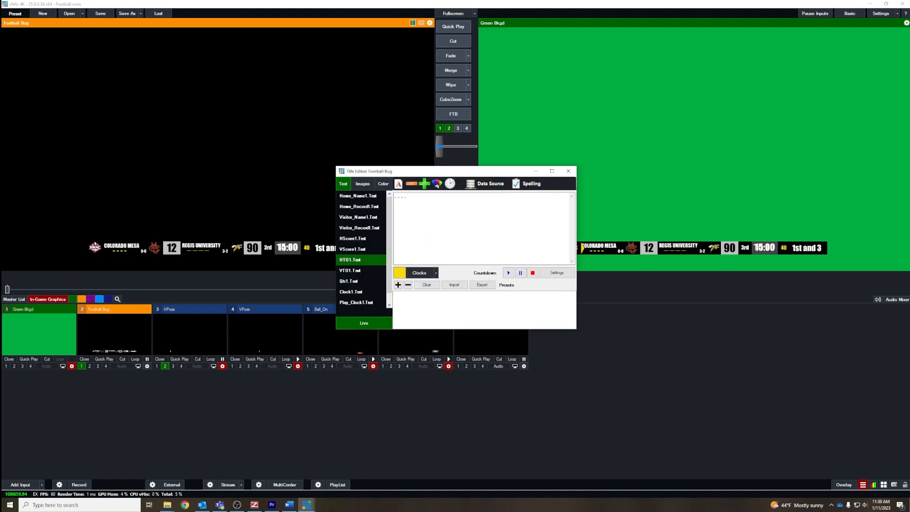
Step: Clear the static clock text from the Clock1.Text field of the Football Bug title
{"action": "left_click", "coordinate": [351, 292]}
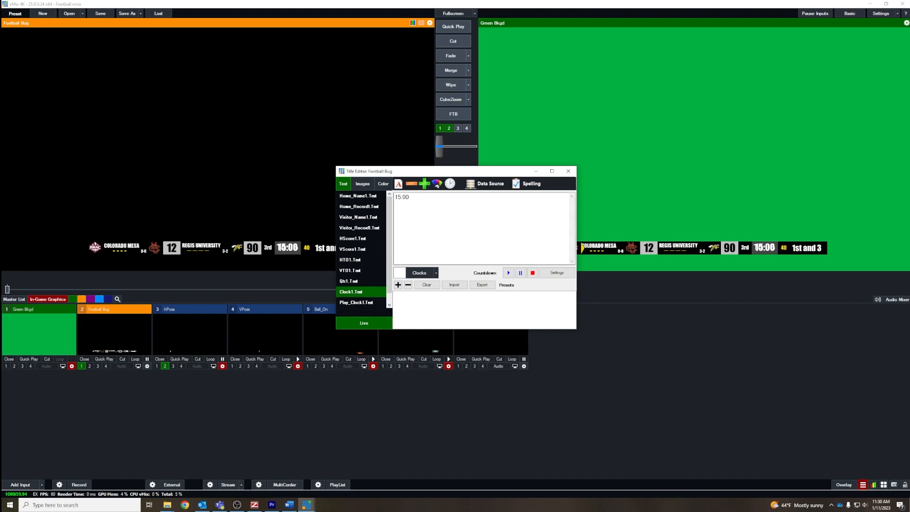
{"action": "left_click_drag", "start_coordinate": [411, 197], "coordinate": [394, 198]}
{"action": "key", "text": "BackSpace"}
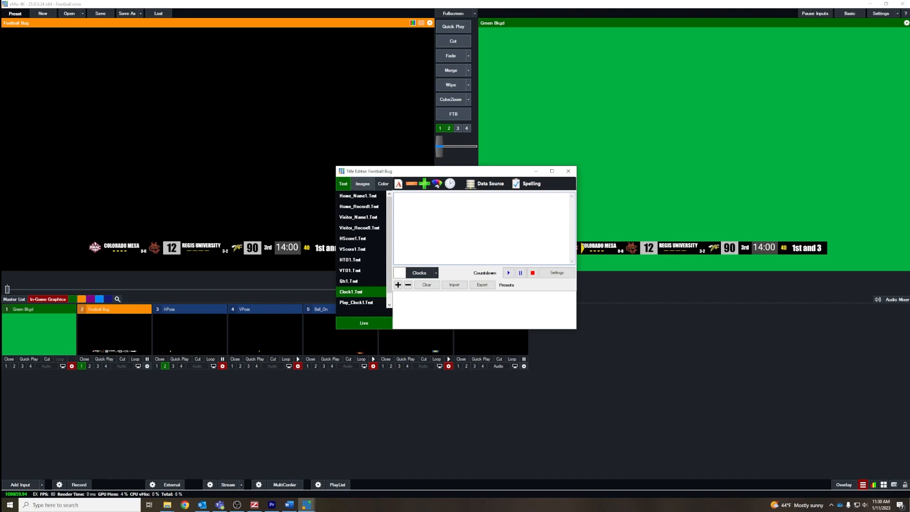
Step: Replace the Visitor_Logo1 image with the Regis University logo from the RMAC Logos 2022 folder and close the title editor
{"action": "left_click", "coordinate": [363, 184]}
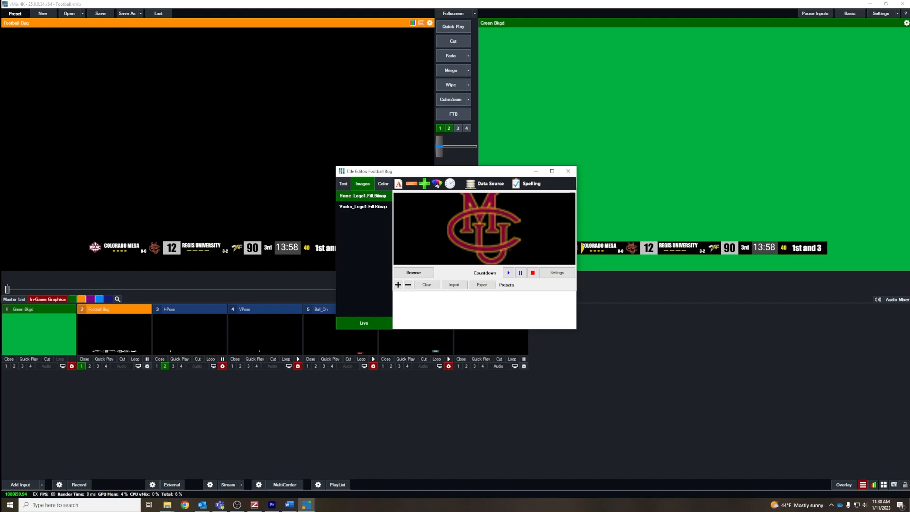
{"action": "left_click", "coordinate": [363, 206]}
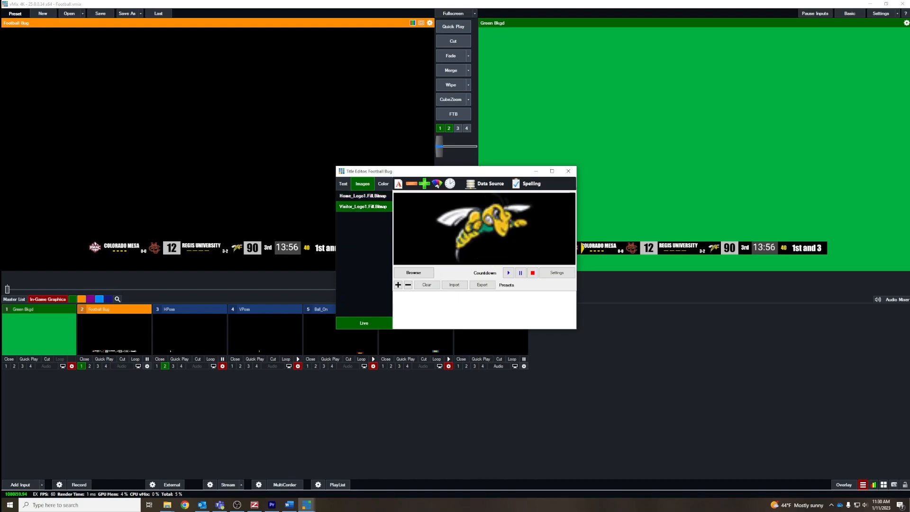
{"action": "left_click", "coordinate": [413, 272]}
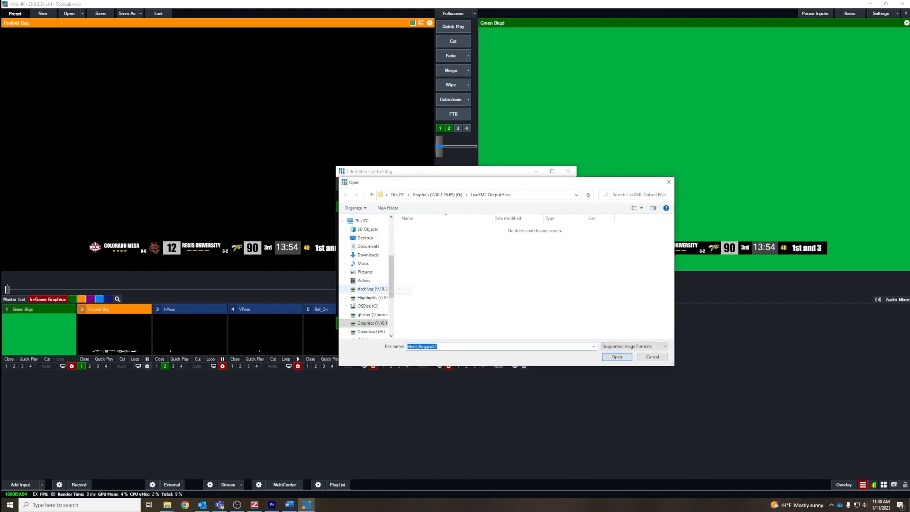
{"action": "scroll", "coordinate": [469, 317], "scroll_direction": "down", "scroll_amount": 1}
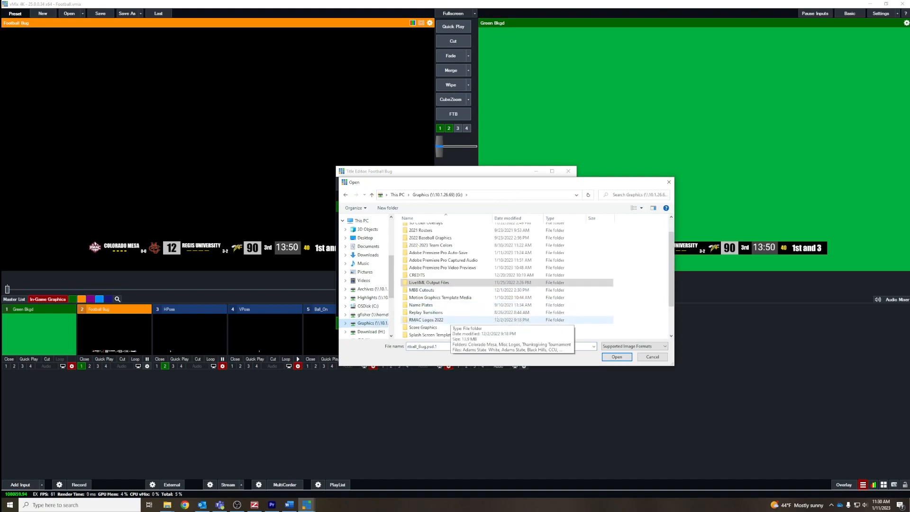
{"action": "left_click", "coordinate": [451, 320]}
{"action": "double_click", "coordinate": [450, 320]}
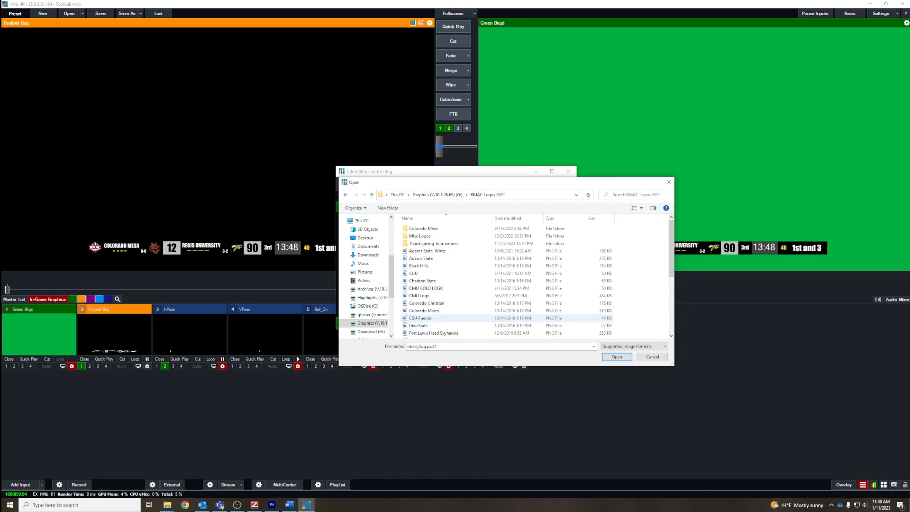
{"action": "scroll", "coordinate": [423, 320], "scroll_direction": "down", "scroll_amount": 2}
{"action": "double_click", "coordinate": [423, 305]}
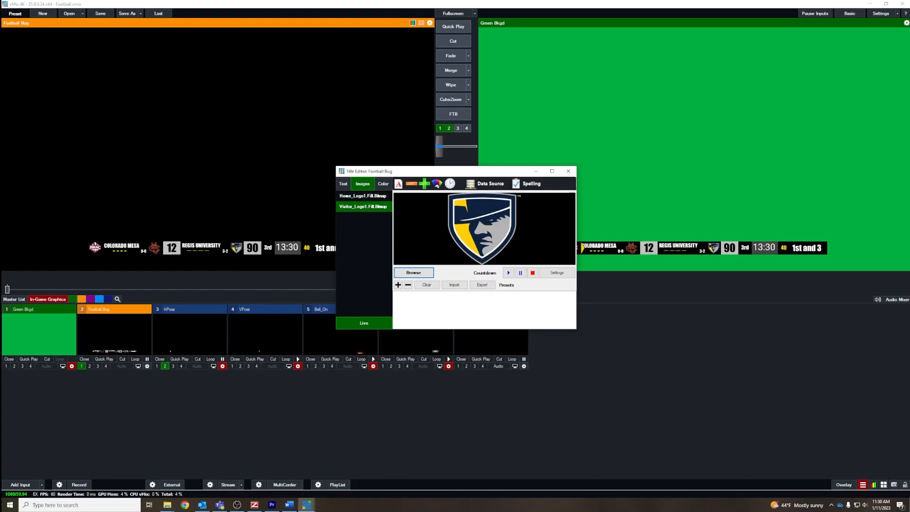
{"action": "left_click", "coordinate": [568, 171]}
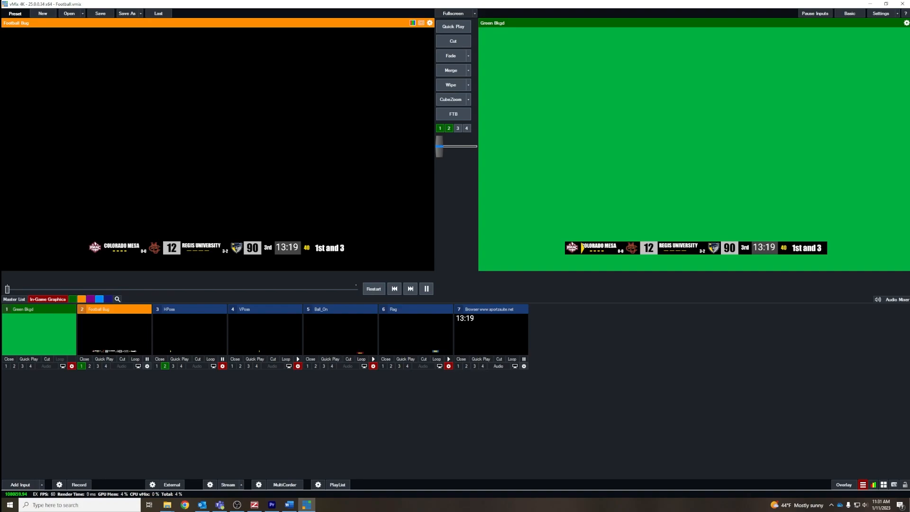
Step: Link the Ball_On title's Ball_Yrd1.Text field to the ballon column of the Football Stats data source and close the editor
{"action": "left_click", "coordinate": [332, 339]}
{"action": "right_click", "coordinate": [327, 339]}
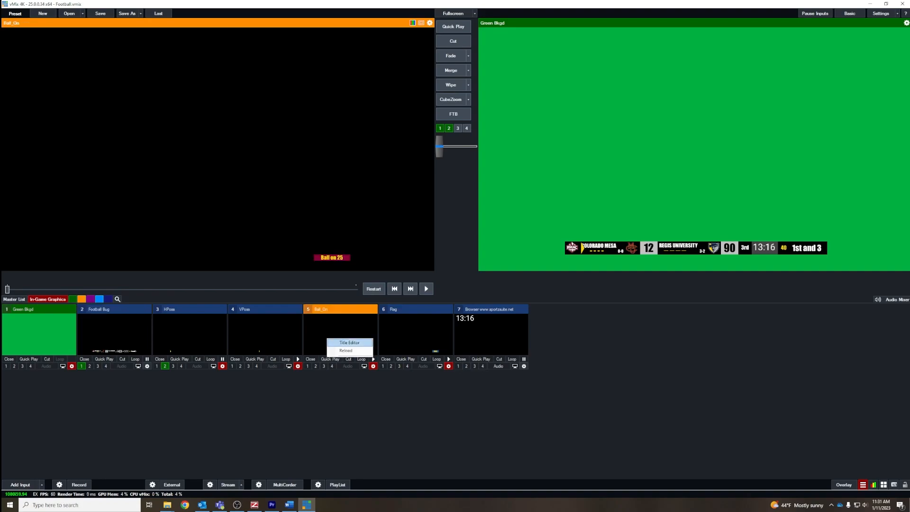
{"action": "left_click", "coordinate": [349, 342]}
{"action": "left_click", "coordinate": [486, 183]}
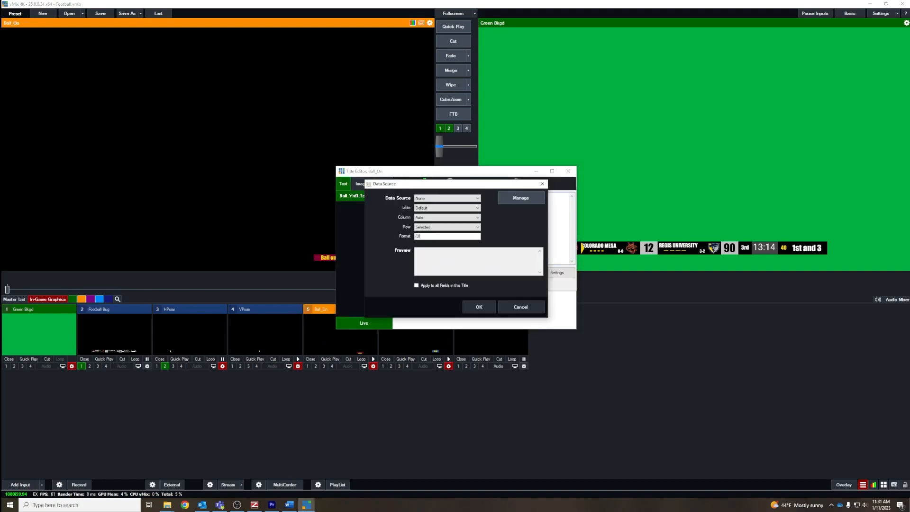
{"action": "left_click", "coordinate": [447, 199]}
{"action": "left_click", "coordinate": [427, 209]}
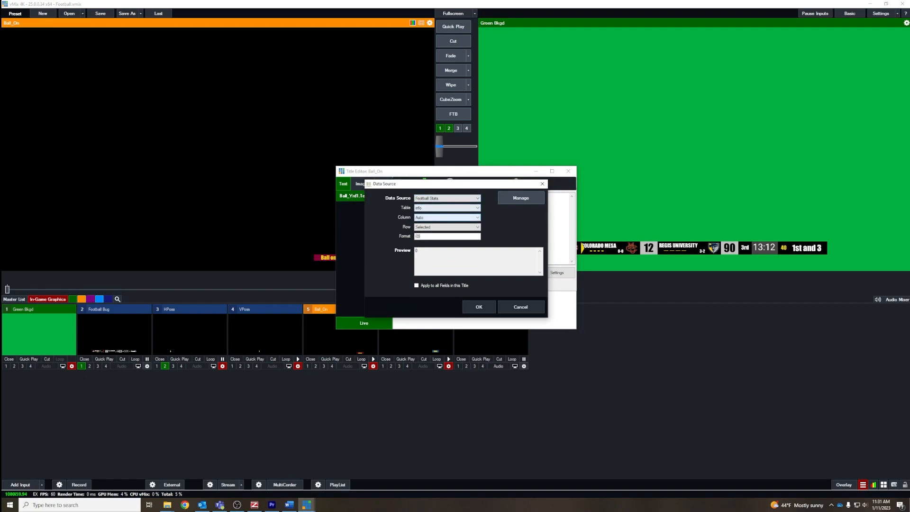
{"action": "left_click", "coordinate": [447, 217]}
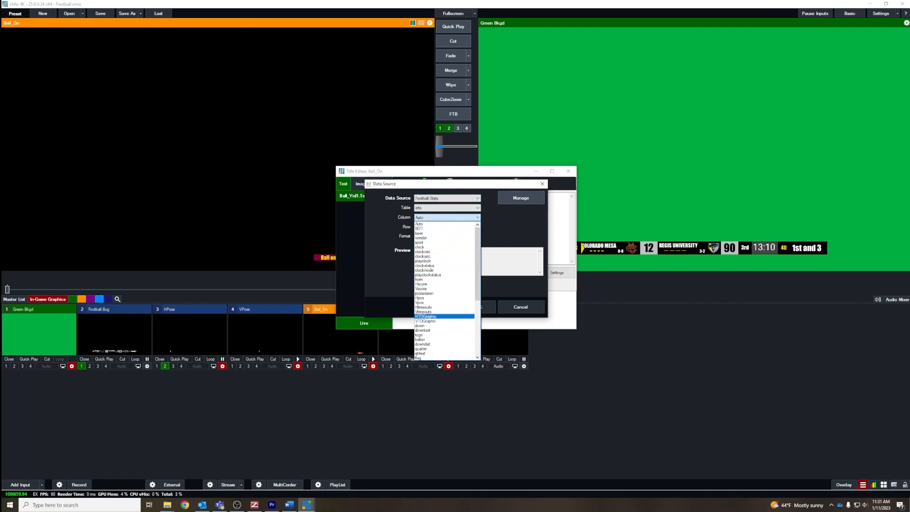
{"action": "left_click", "coordinate": [445, 339]}
{"action": "left_click", "coordinate": [479, 306]}
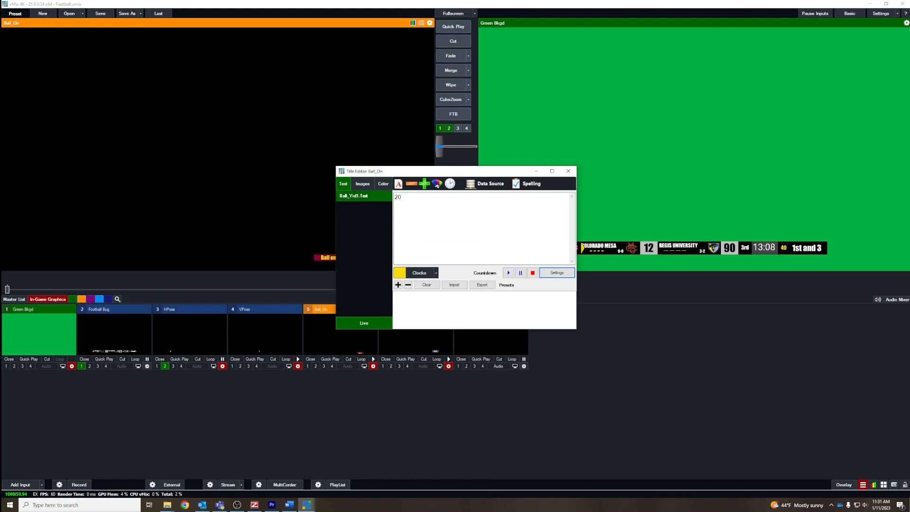
{"action": "key", "text": "alt+F4"}
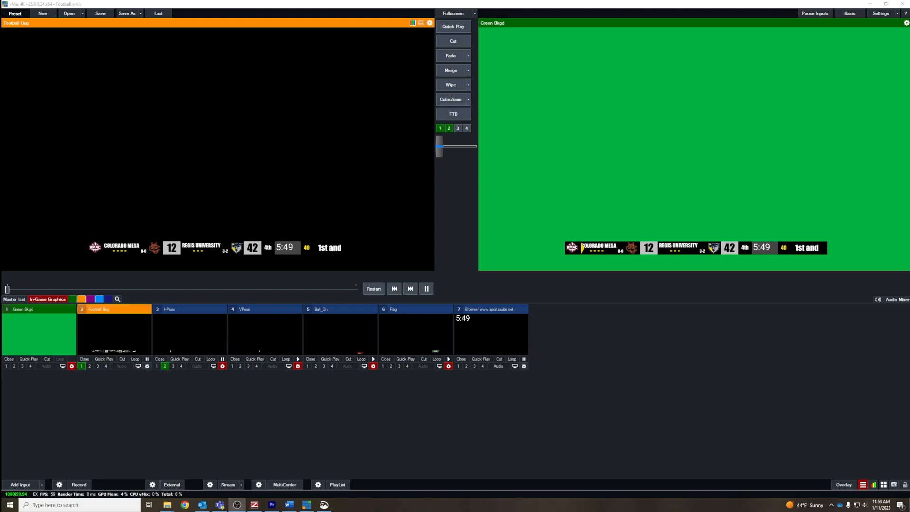
Step: Decrease the Football Bug title's Downs1.Text font size so "1st and 10" fits, and view the HTO1.Text and VTO1.Text timeout fields
{"action": "right_click", "coordinate": [110, 329]}
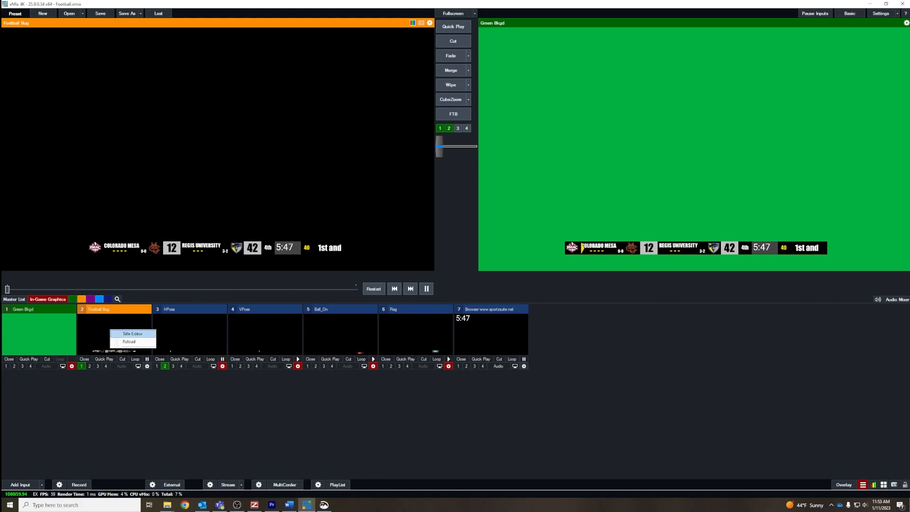
{"action": "left_click", "coordinate": [131, 333]}
{"action": "scroll", "coordinate": [361, 256], "scroll_direction": "down", "scroll_amount": 1}
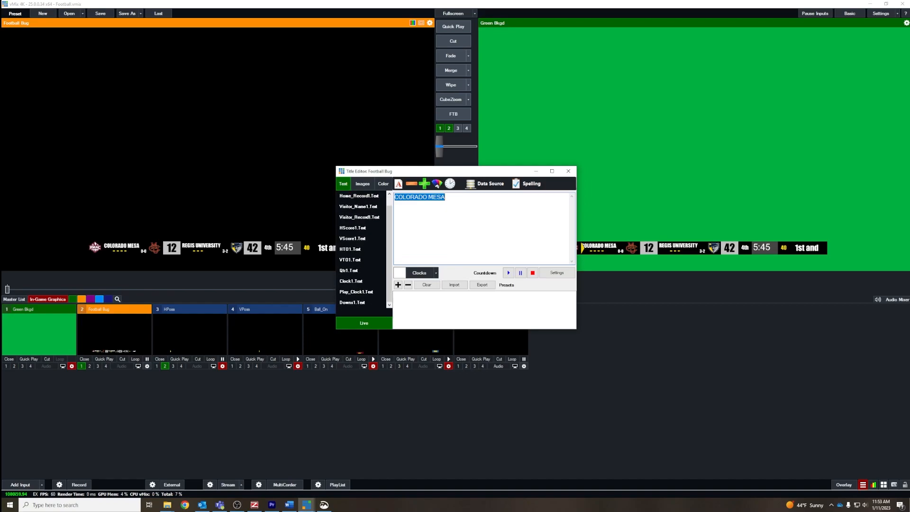
{"action": "left_click", "coordinate": [353, 303]}
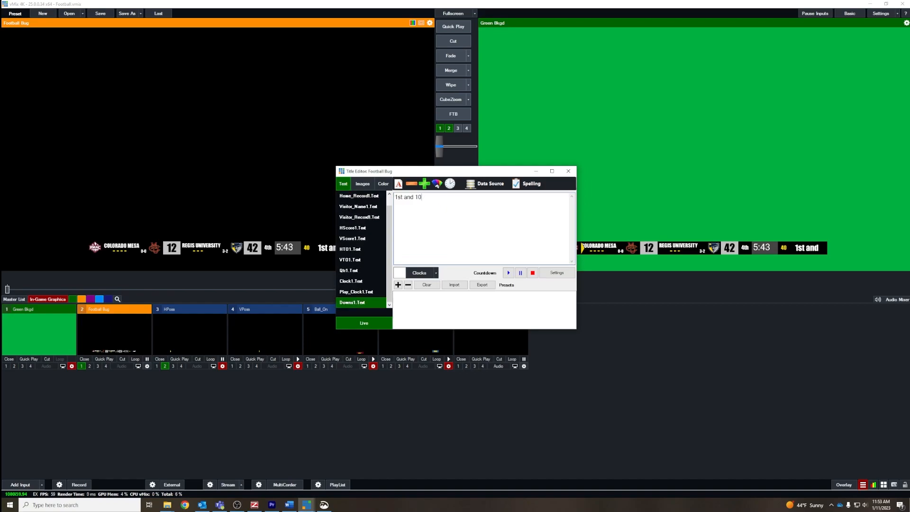
{"action": "left_click", "coordinate": [411, 184]}
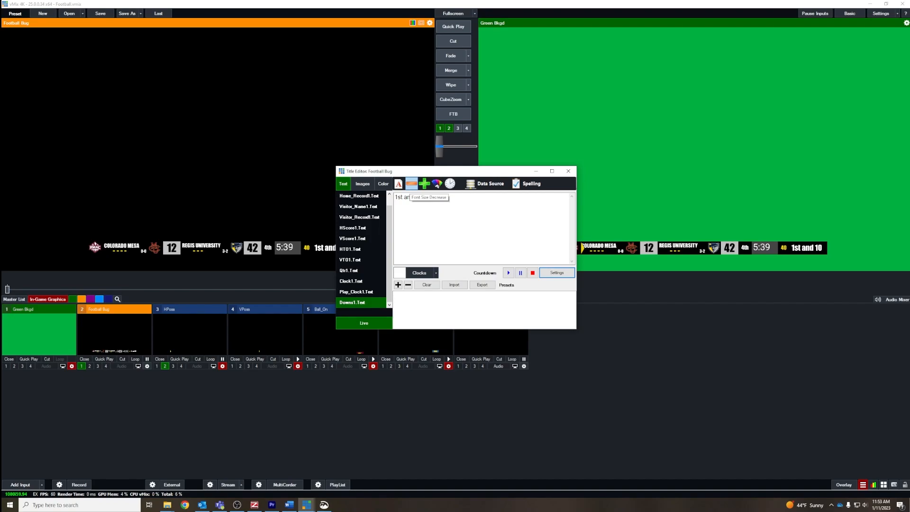
{"action": "left_click", "coordinate": [412, 184]}
{"action": "left_click", "coordinate": [425, 184]}
{"action": "left_click", "coordinate": [424, 184]}
{"action": "left_click", "coordinate": [424, 184]}
{"action": "left_click", "coordinate": [425, 184]}
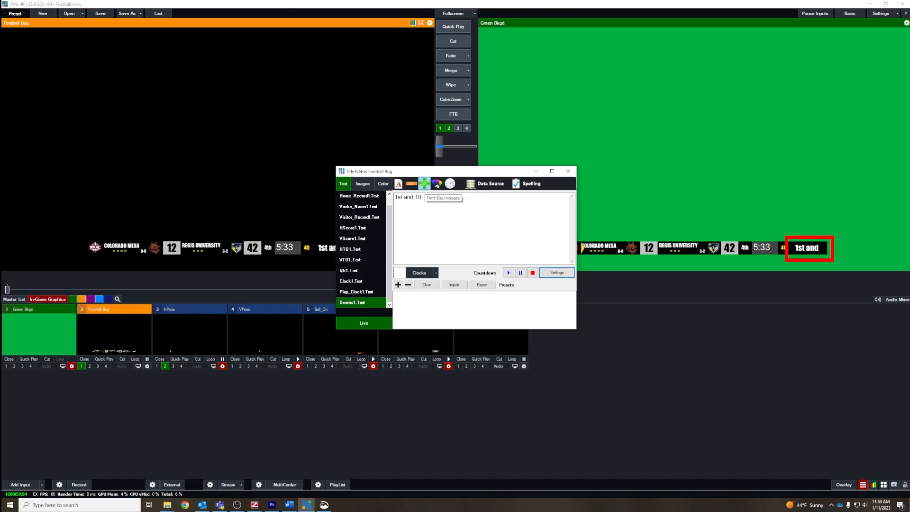
{"action": "left_click", "coordinate": [412, 184]}
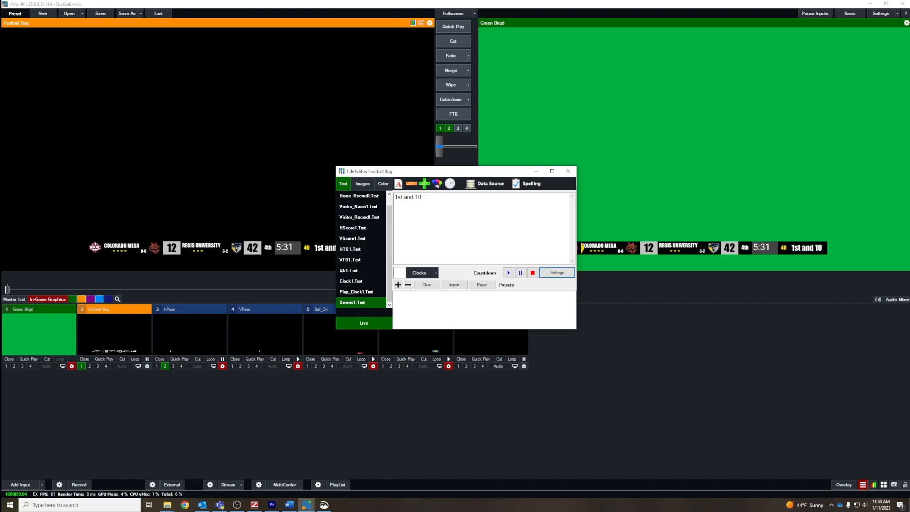
{"action": "left_click", "coordinate": [350, 250]}
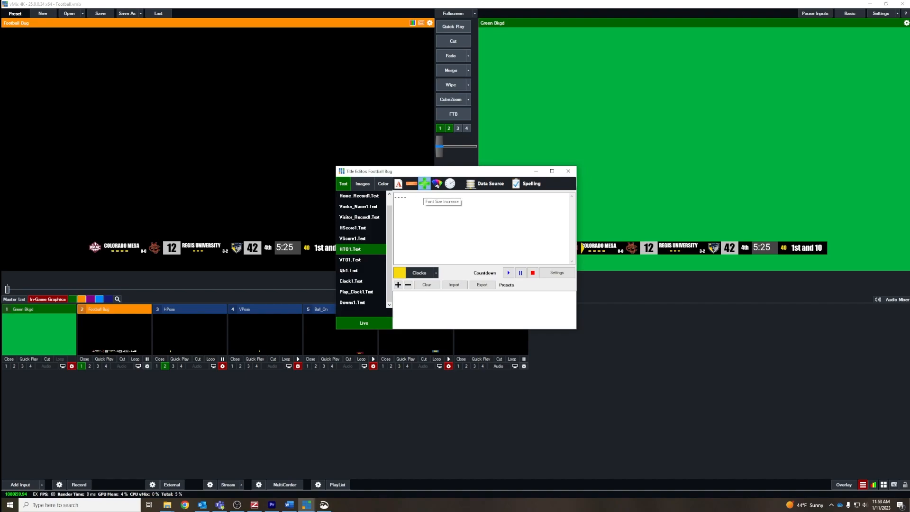
{"action": "left_click", "coordinate": [351, 260]}
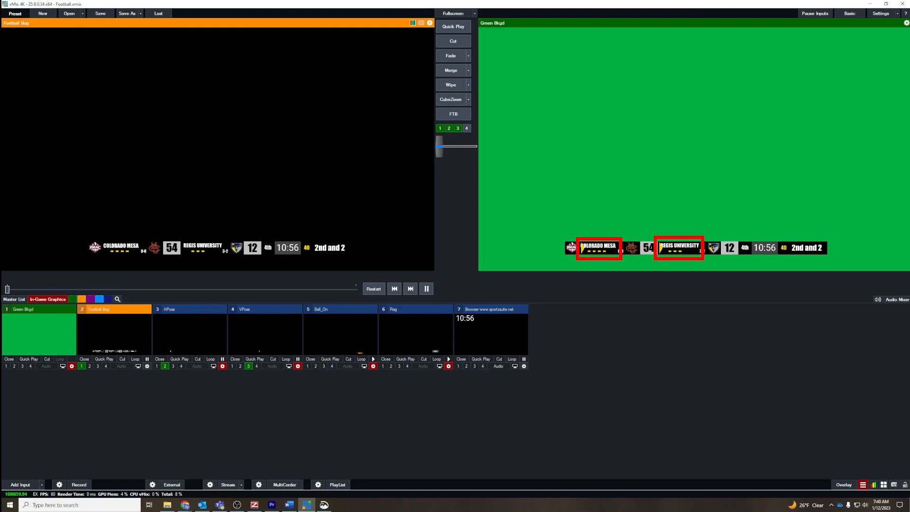
Step: Open the 2021_Football.gtzip title from the Football 2021 folder in GT Title Designer
{"action": "left_click", "coordinate": [863, 485]}
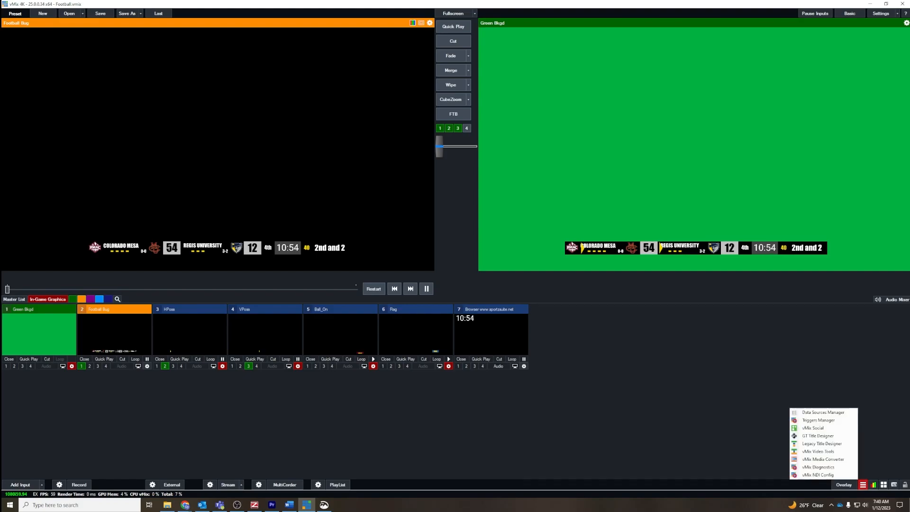
{"action": "left_click", "coordinate": [818, 435]}
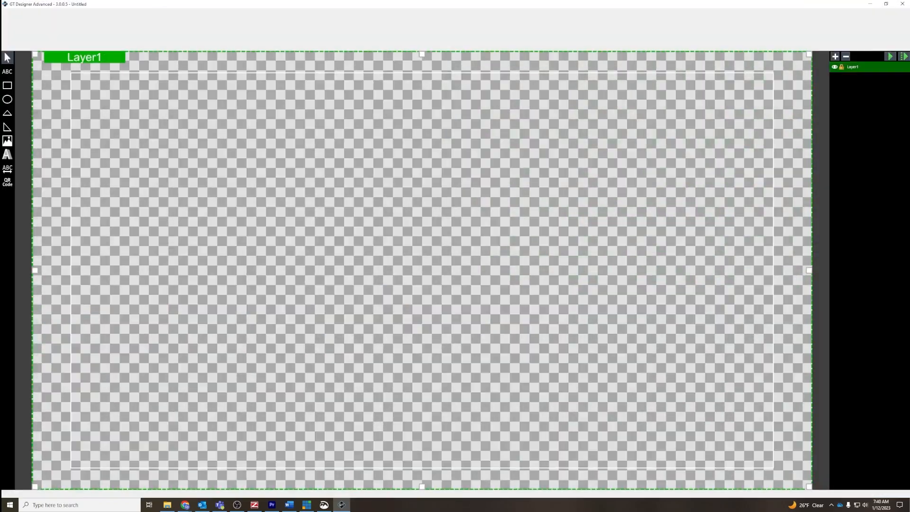
{"action": "left_click", "coordinate": [10, 13]}
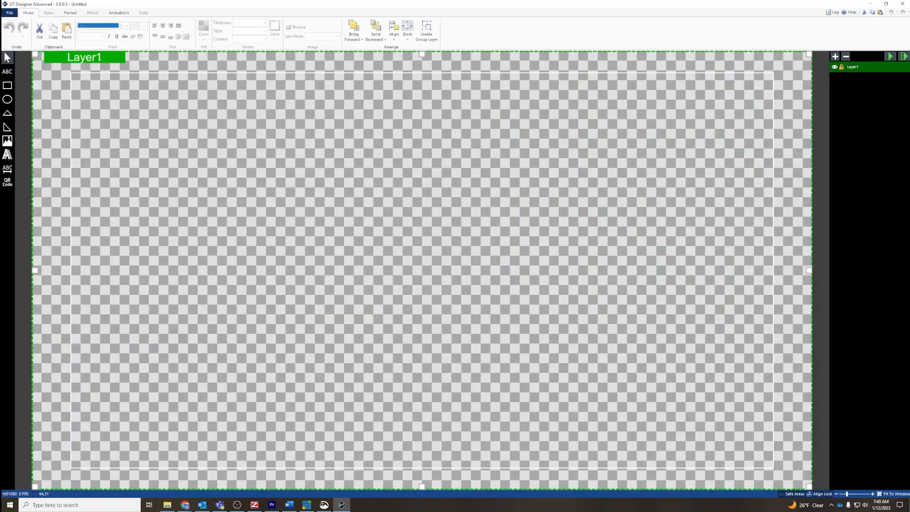
{"action": "left_click", "coordinate": [22, 39]}
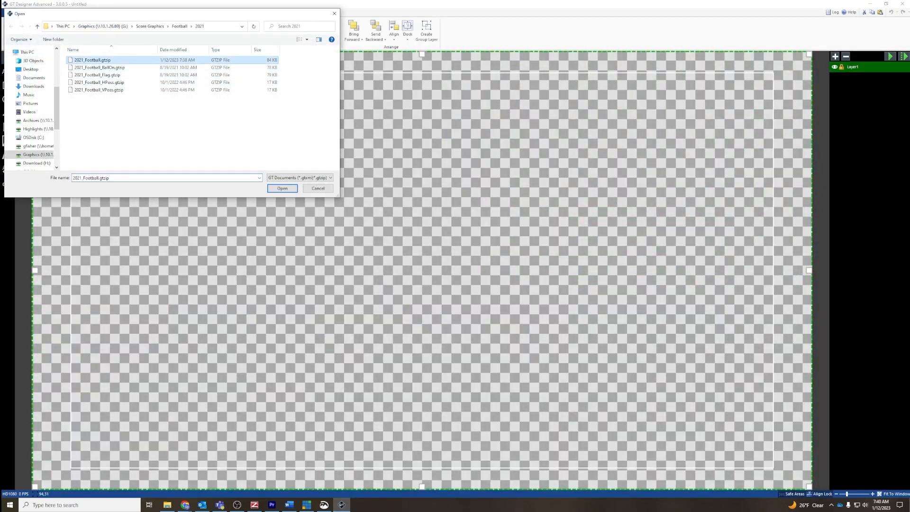
{"action": "double_click", "coordinate": [93, 60]}
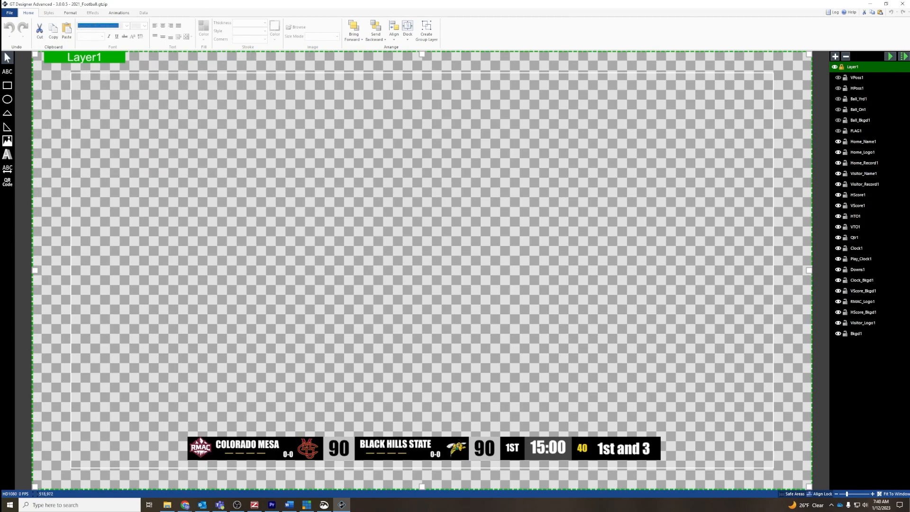
Step: Nudge the Home_Name1 text to the right, away from the RMAC logo in the score bug
{"action": "left_click", "coordinate": [243, 444]}
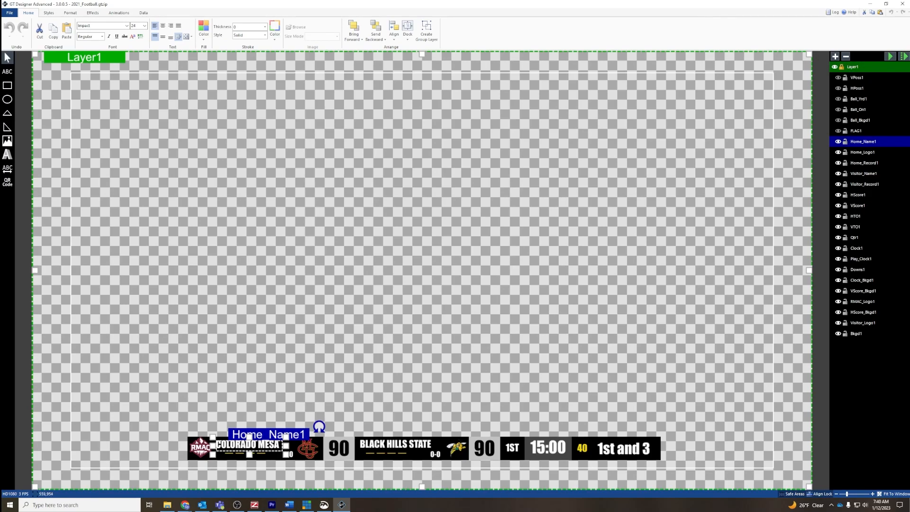
{"action": "key", "text": "Right"}
{"action": "key", "text": "Right"}
{"action": "key", "text": "Right"}
{"action": "key", "text": "Right"}
{"action": "key", "text": "Right"}
{"action": "key", "text": "Right"}
{"action": "key", "text": "Right"}
{"action": "key", "text": "Right"}
{"action": "key", "text": "Right"}
{"action": "key", "text": "Right"}
{"action": "key", "text": "Right"}
{"action": "key", "text": "Right"}
{"action": "key", "text": "Right"}
{"action": "key", "text": "Right"}
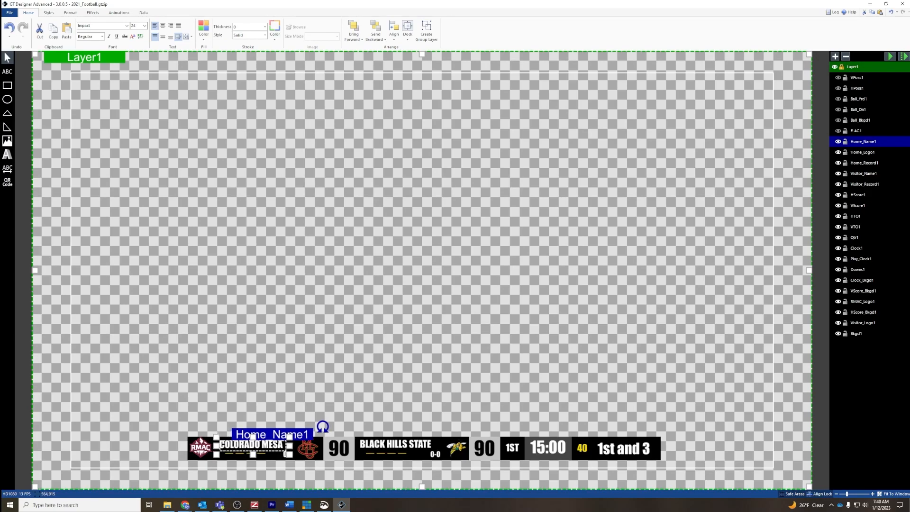
{"action": "key", "text": "Right"}
{"action": "key", "text": "Right"}
{"action": "key", "text": "Right"}
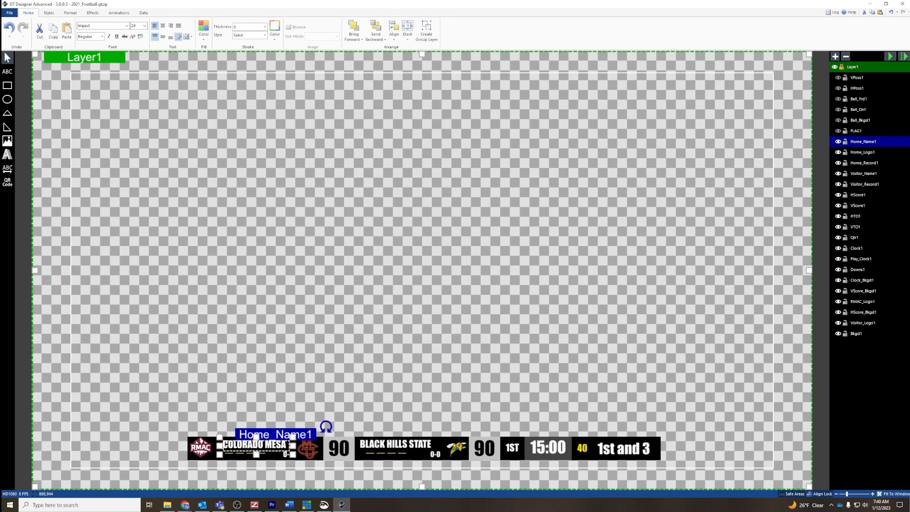
Step: Nudge the Visitor_Name1 text slightly to the right in the score bug
{"action": "left_click", "coordinate": [382, 443]}
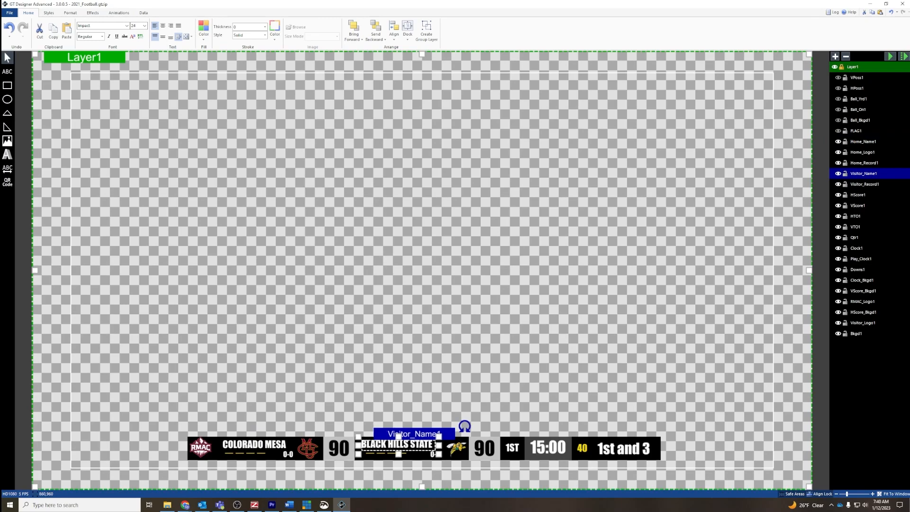
{"action": "key", "text": "Right"}
{"action": "key", "text": "Right"}
{"action": "key", "text": "Right"}
{"action": "key", "text": "Right"}
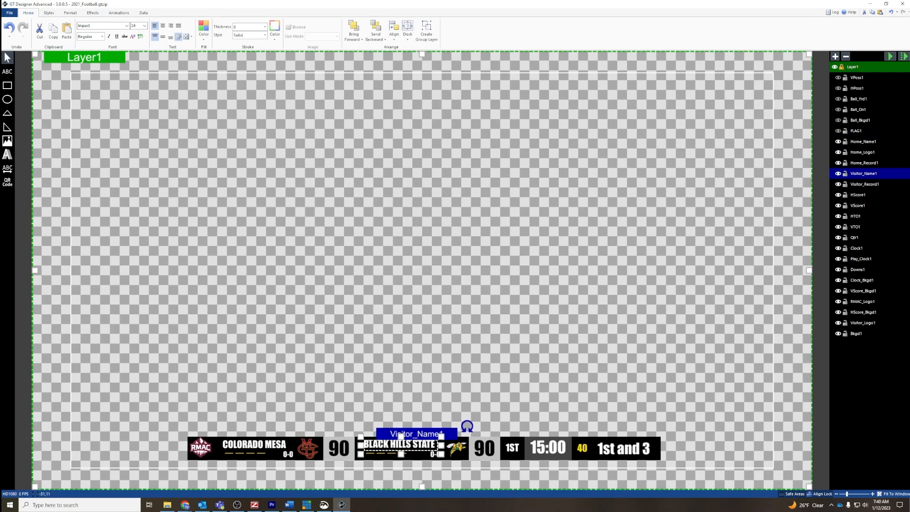
Step: Save the 2021_Football title, then switch to vMix and reload the Football Bug input
{"action": "left_click", "coordinate": [10, 13]}
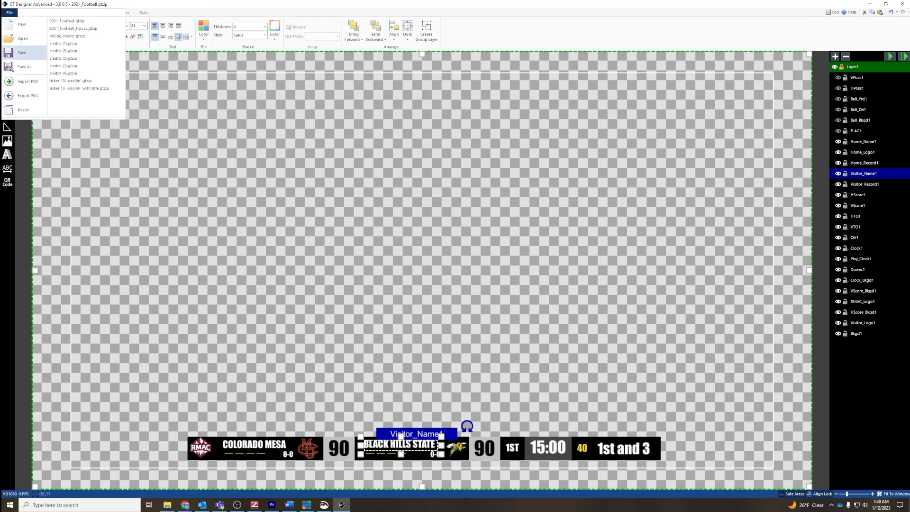
{"action": "left_click", "coordinate": [24, 53]}
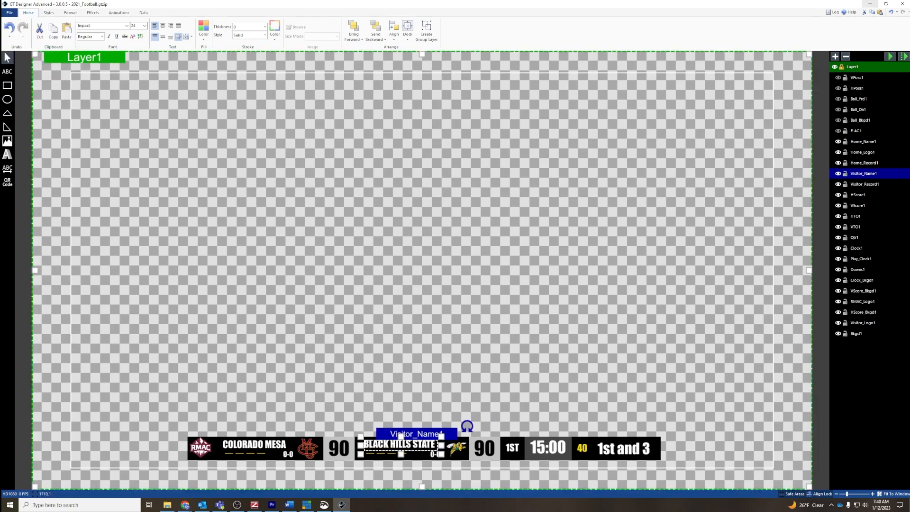
{"action": "left_click", "coordinate": [871, 4]}
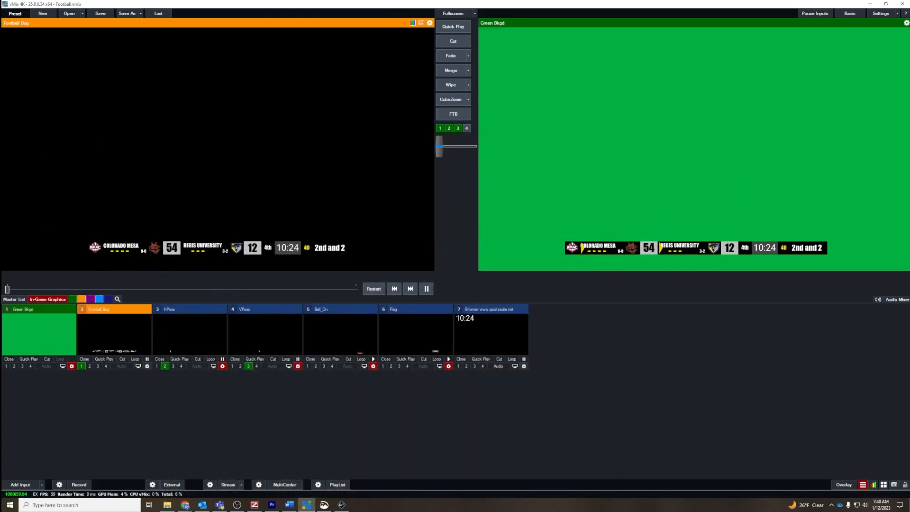
{"action": "right_click", "coordinate": [108, 330]}
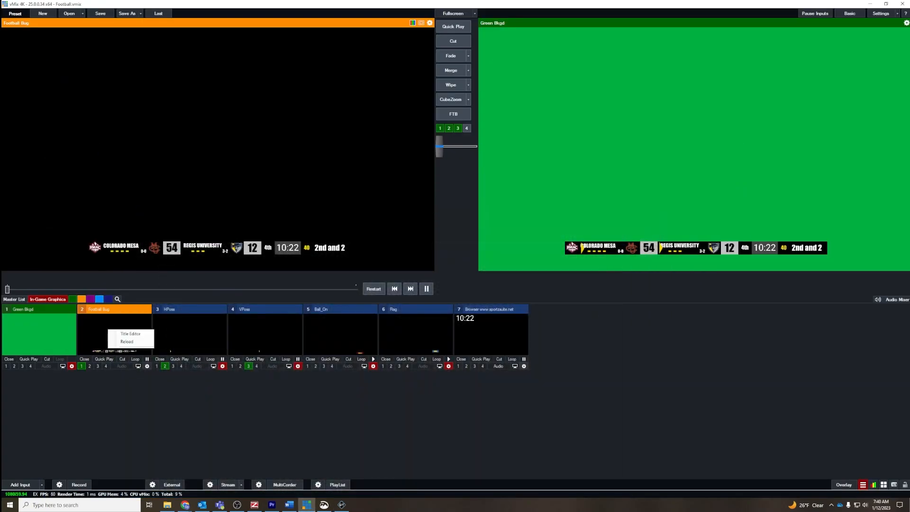
{"action": "left_click", "coordinate": [127, 341]}
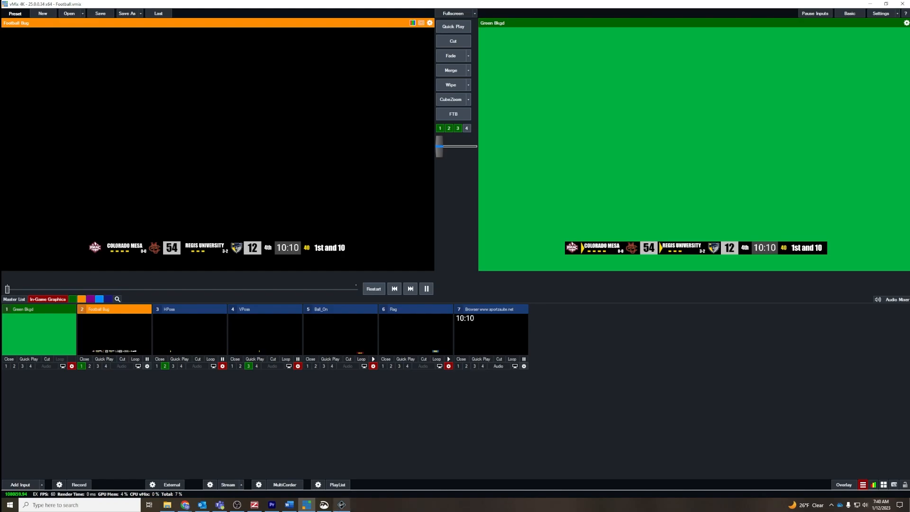
Step: Return to GT Designer and shift the Home_Name1 and Visitor_Name1 texts slightly further right in the score bug
{"action": "left_click", "coordinate": [341, 505]}
{"action": "left_click_drag", "start_coordinate": [256, 442], "coordinate": [258, 443]}
{"action": "left_click_drag", "start_coordinate": [394, 443], "coordinate": [395, 443]}
{"action": "key", "text": "Escape"}
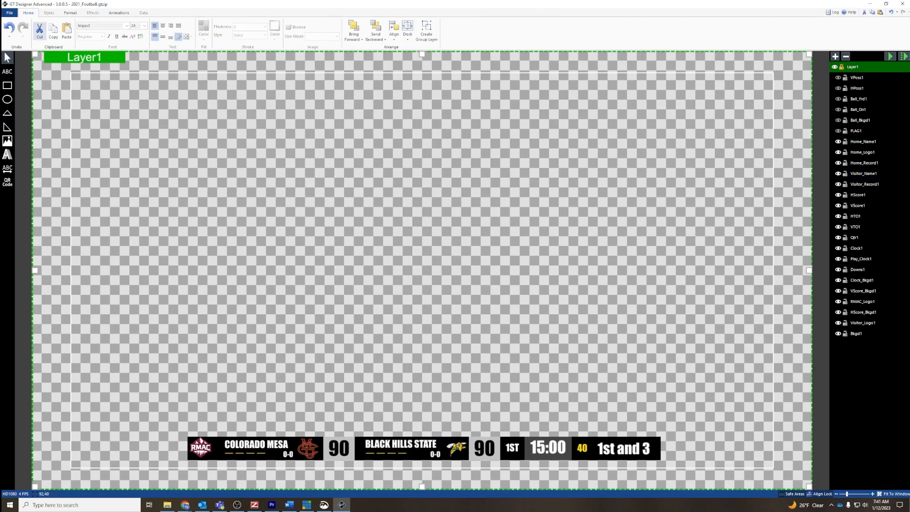
Step: Save the 2021_Football title again, check the Football Bug in vMix, and close GT Designer
{"action": "left_click", "coordinate": [10, 13]}
{"action": "left_click", "coordinate": [22, 53]}
{"action": "left_click", "coordinate": [871, 4]}
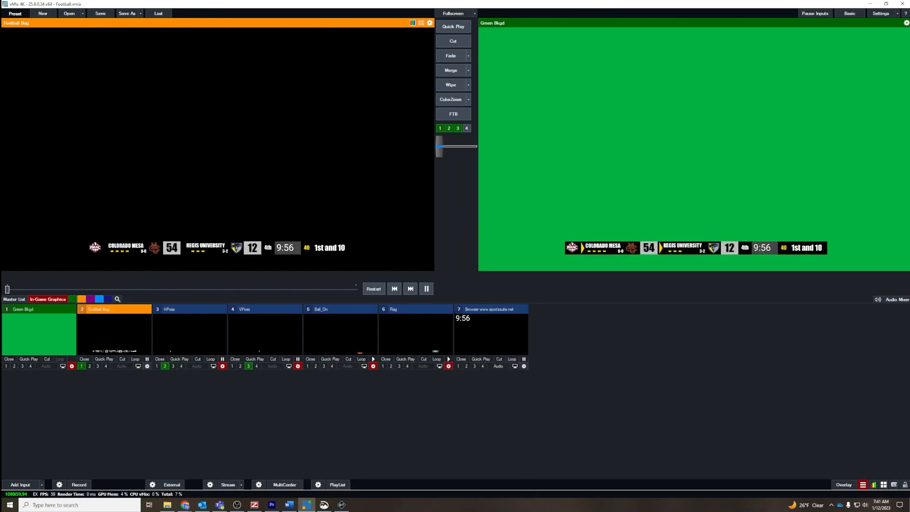
{"action": "left_click", "coordinate": [341, 505]}
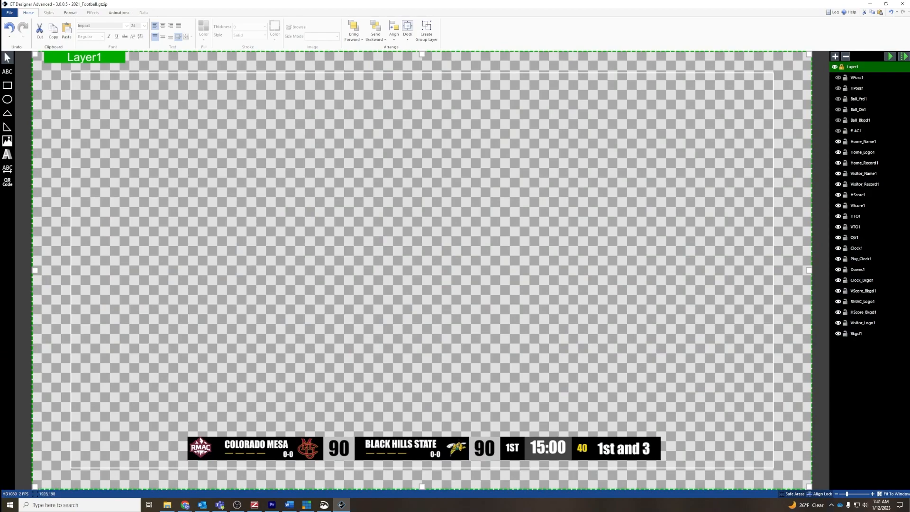
{"action": "left_click", "coordinate": [903, 3]}
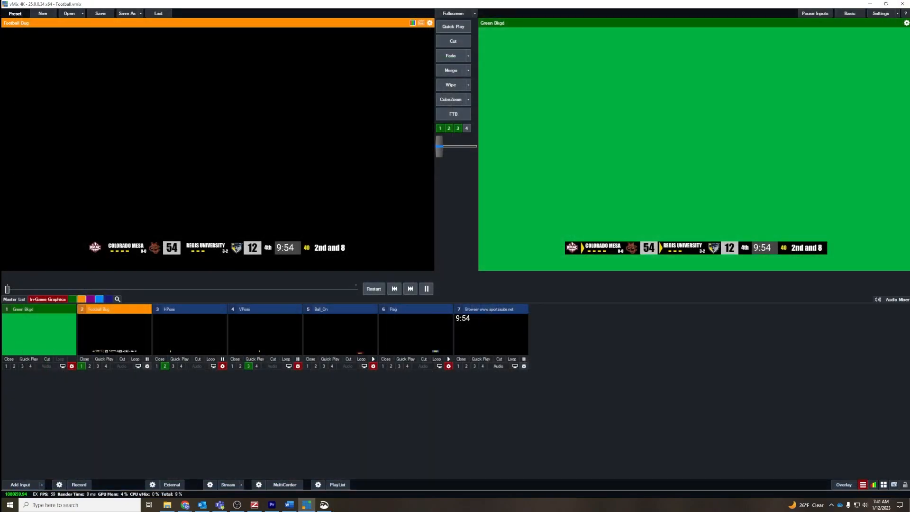